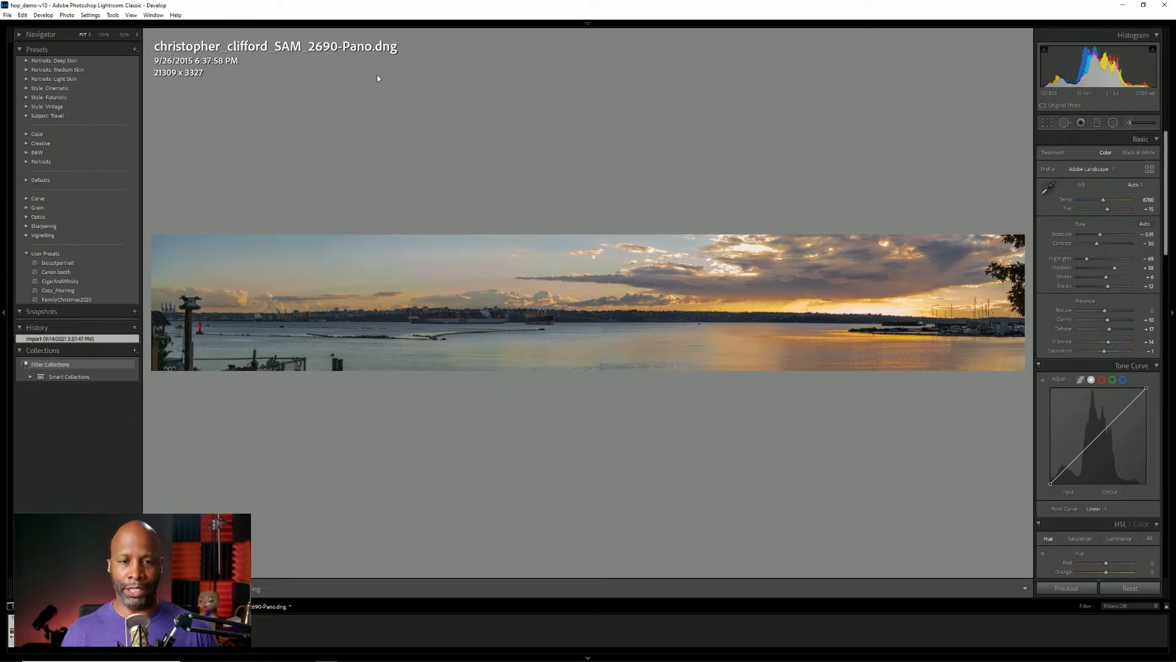
Reset all develop settings of the panorama, including its crop.
key(ctrl)
scroll(1097, 291, down, 20)
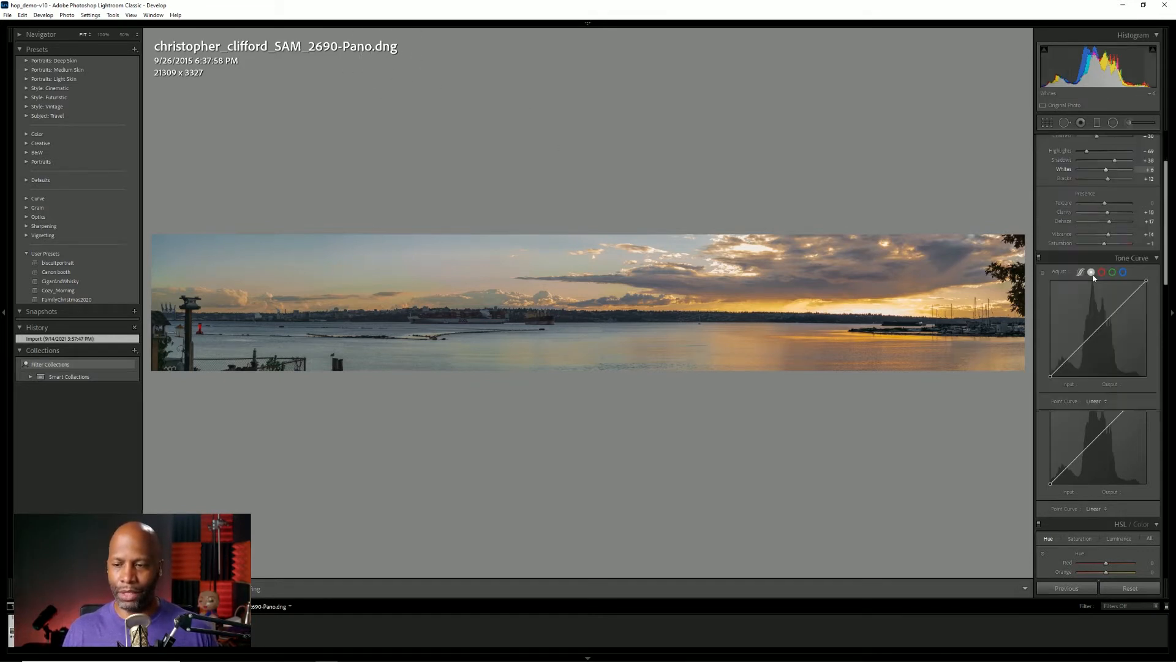
scroll(1071, 346, down, 3)
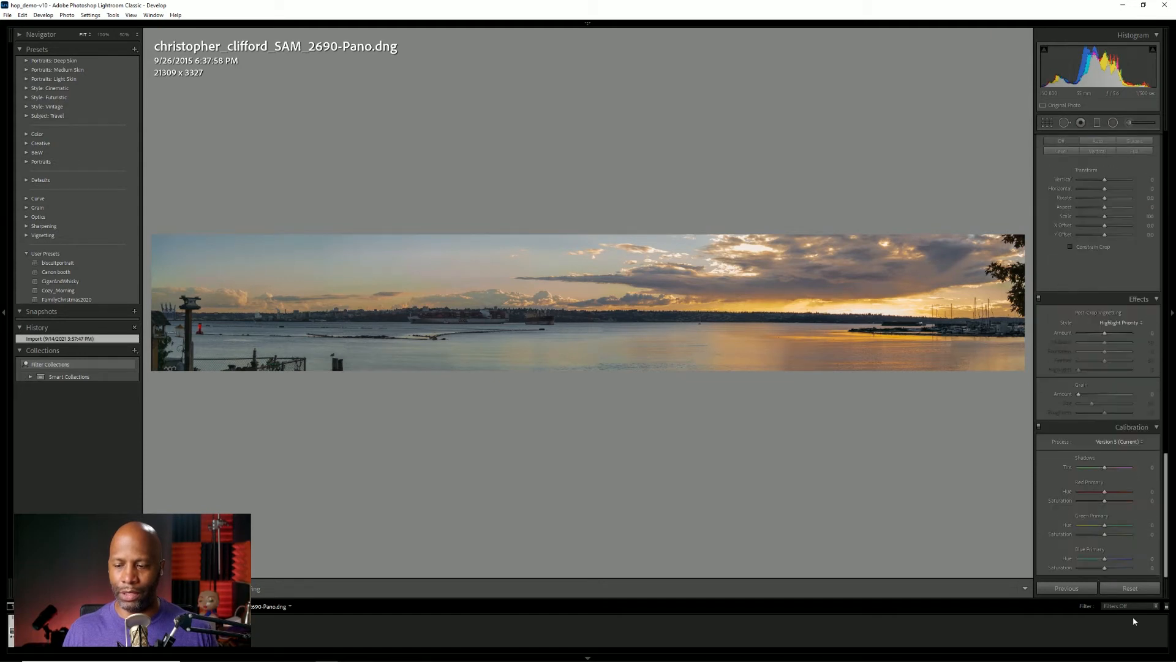
click(1130, 588)
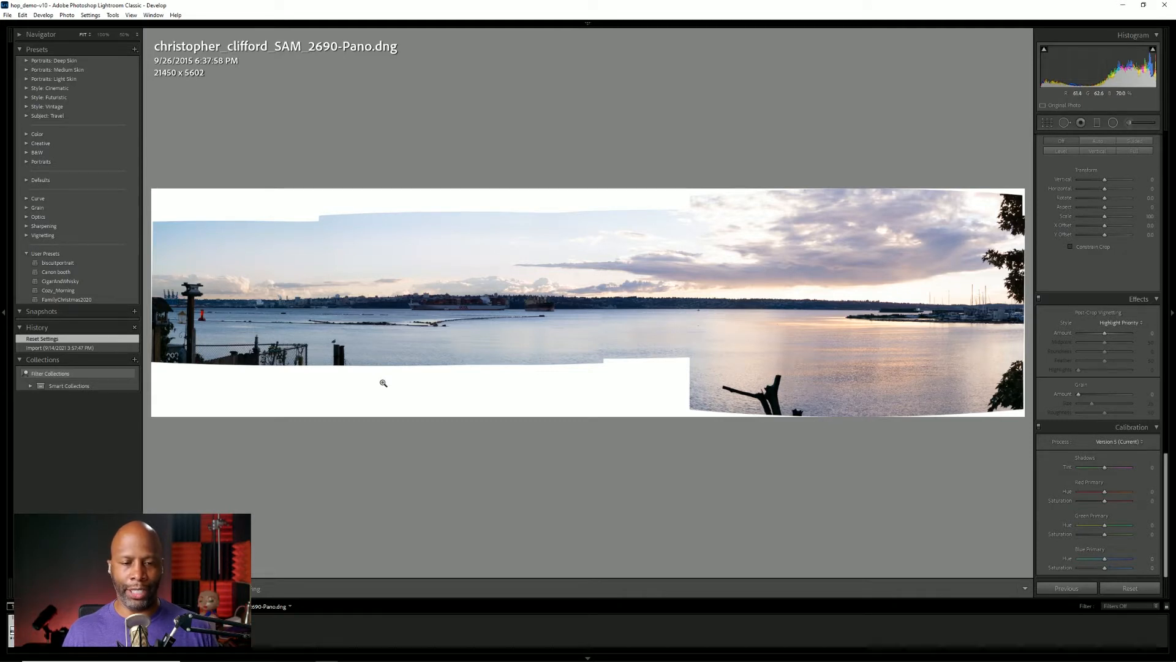
key(ctrl)
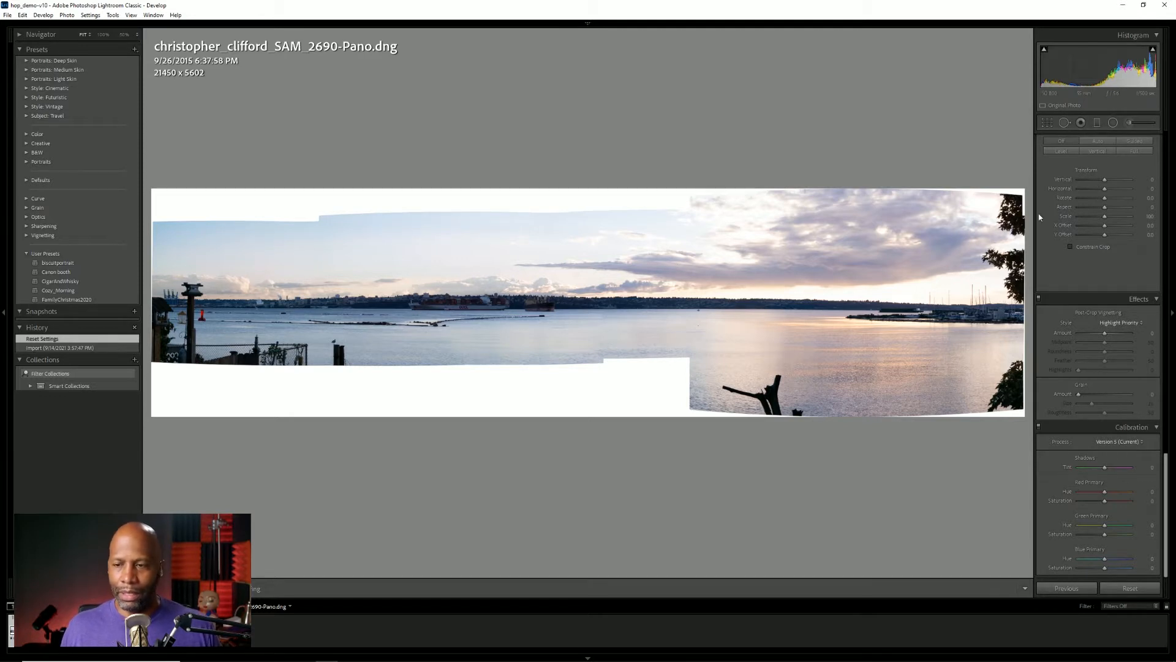
Crop the white areas off the panorama's upper and lower edges, to about 21450 x 3266 pixels.
click(1047, 123)
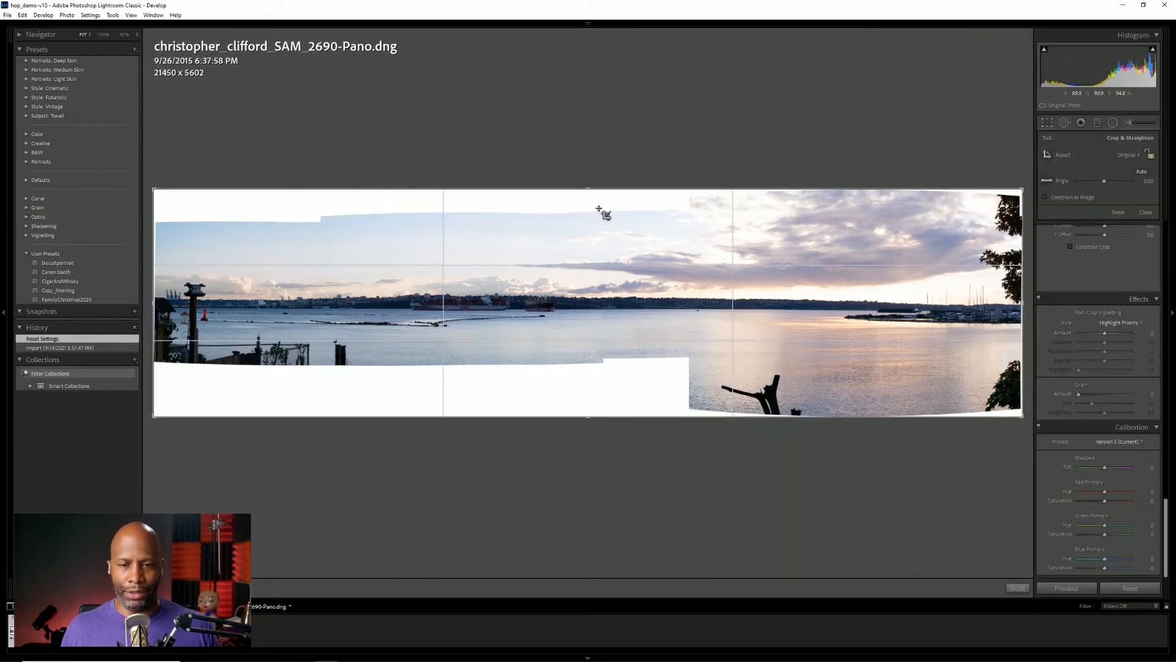
drag(587, 190, 588, 208)
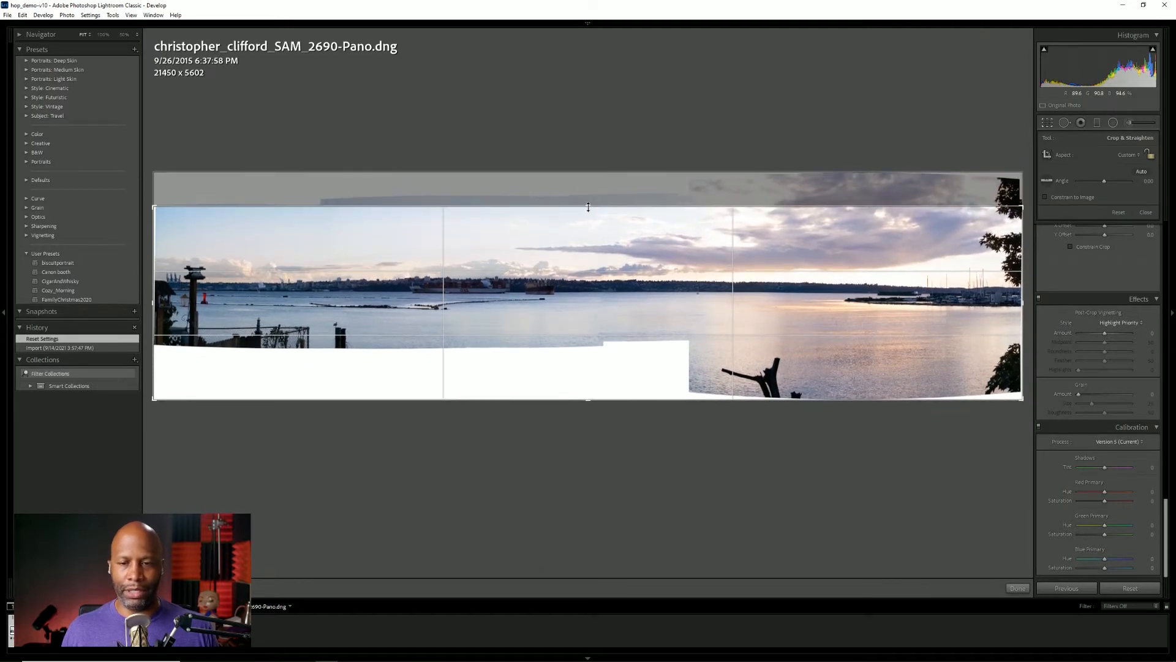
drag(658, 398, 665, 369)
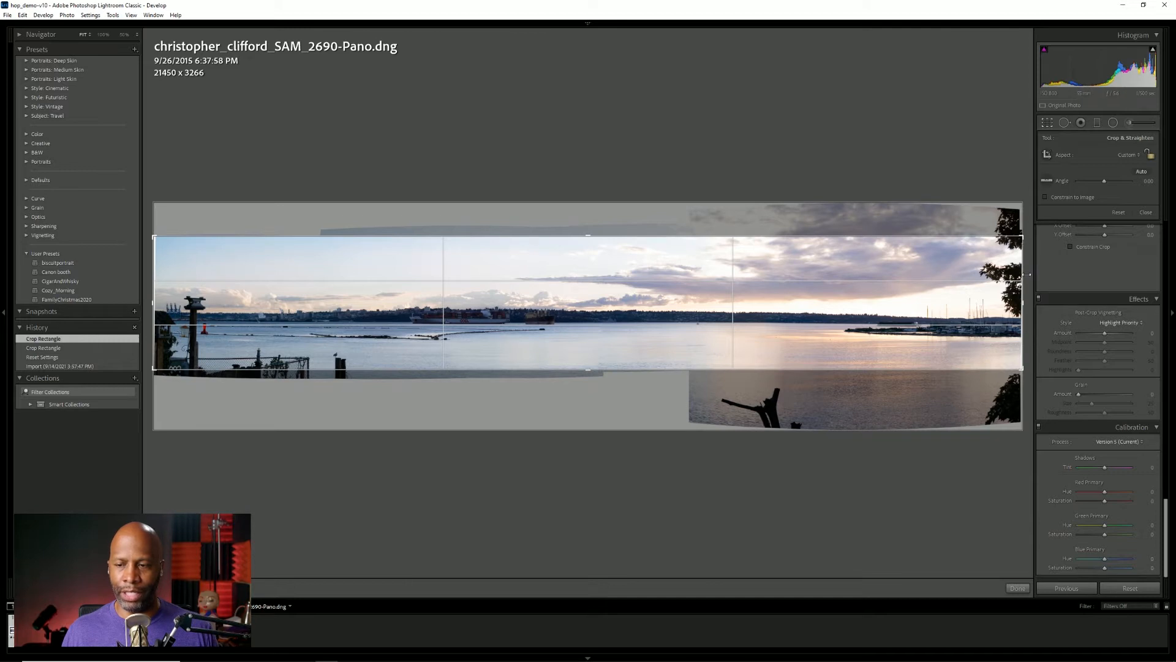
click(1048, 123)
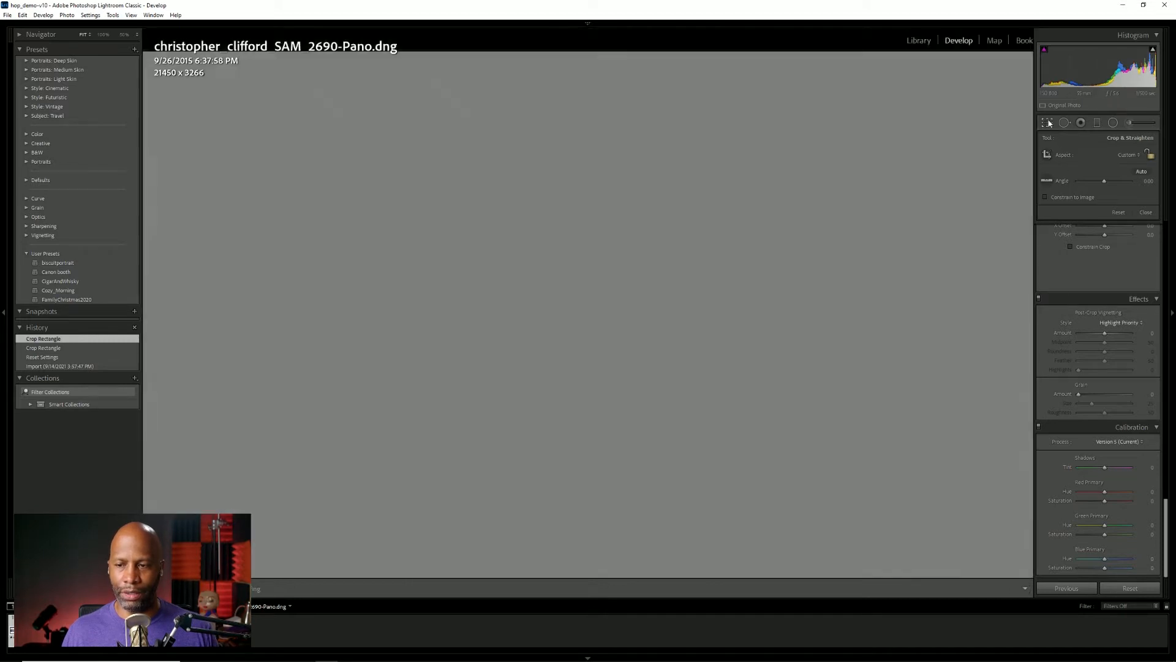
Trim the remaining white slivers from both side edges of the panorama, to about 21314 x 3266 pixels.
click(1049, 122)
drag(1021, 283, 1018, 284)
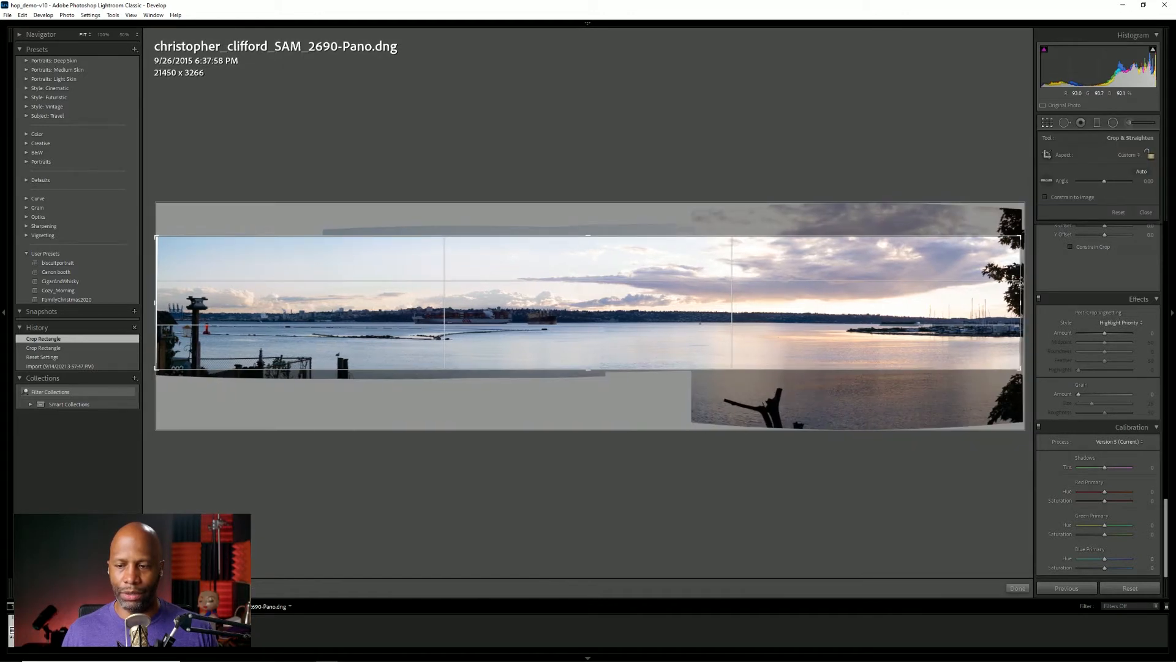
click(1046, 124)
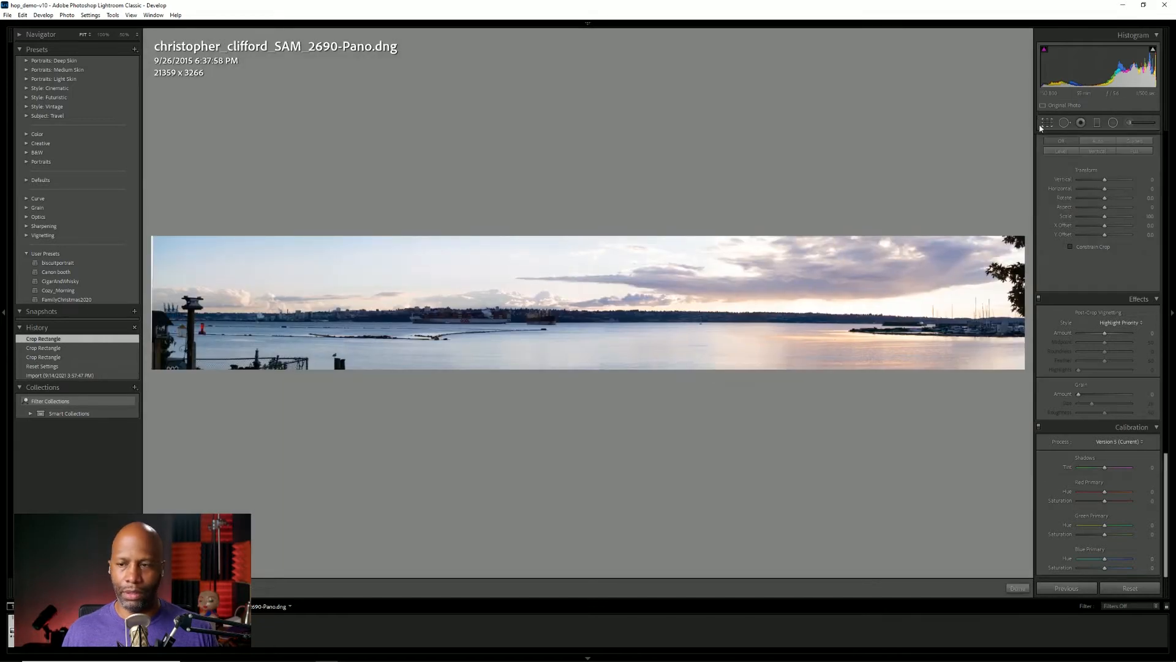
click(1045, 123)
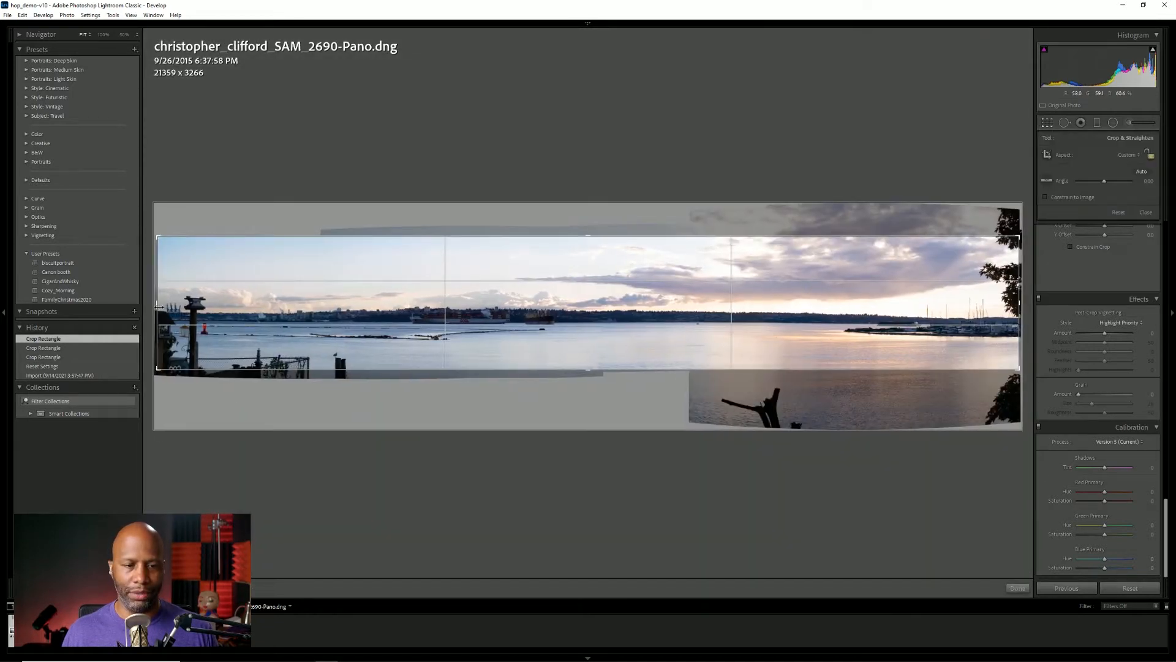
drag(159, 307, 157, 308)
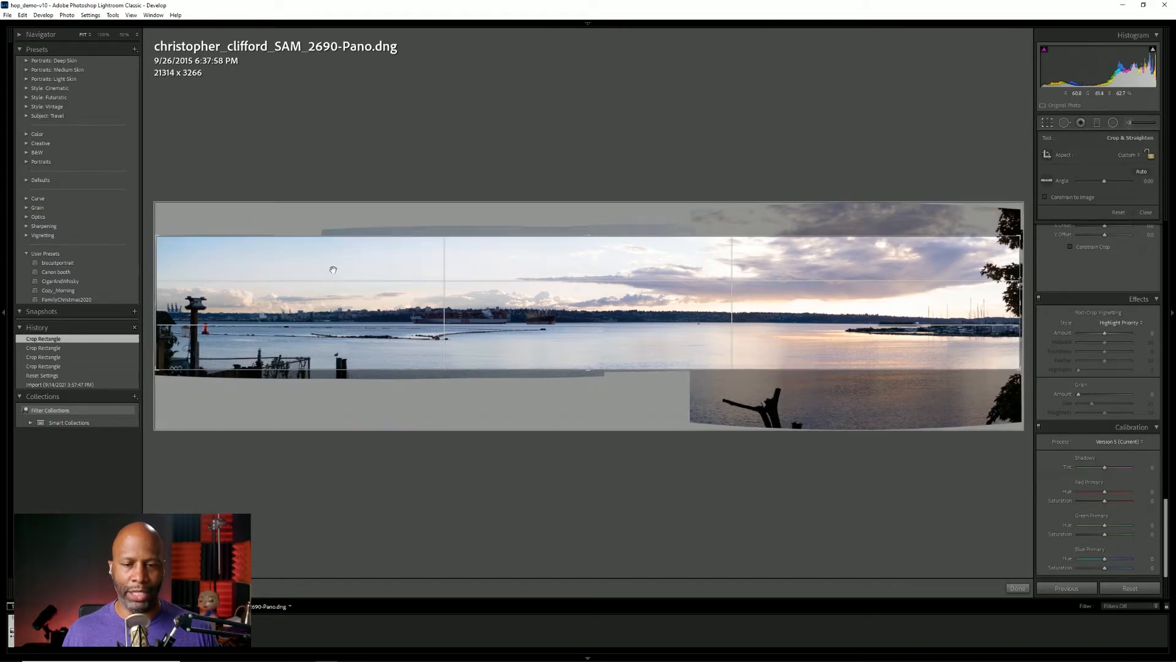
click(1046, 123)
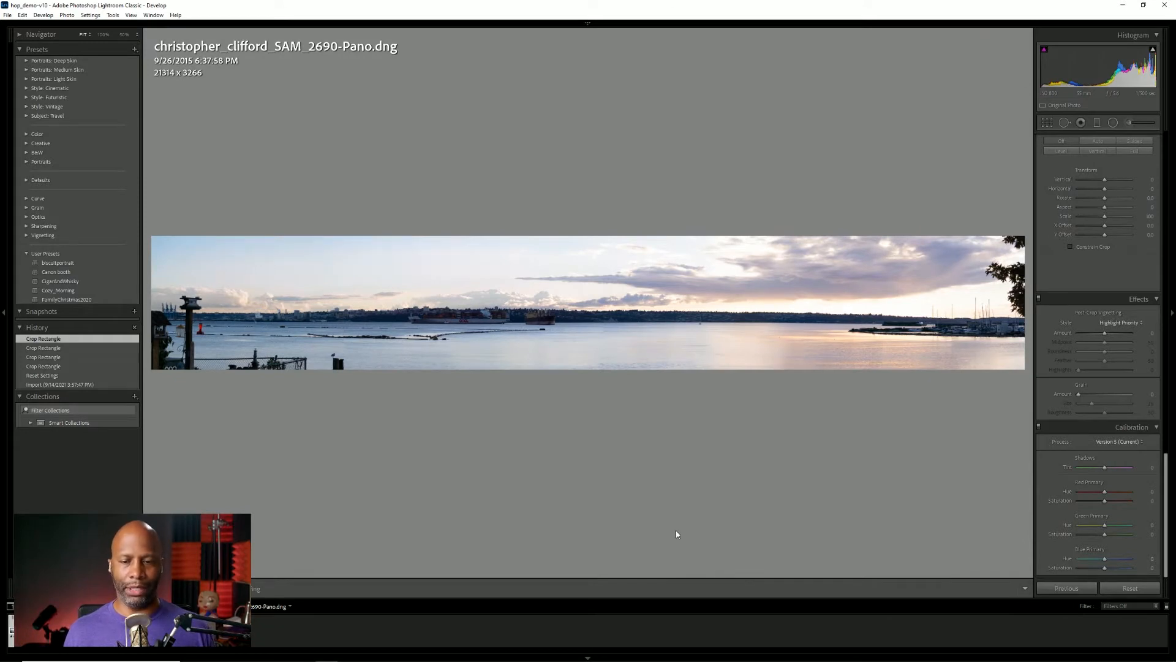
Warm the panorama's white balance by setting the temperature to about 6737.
scroll(1080, 397, up, 10)
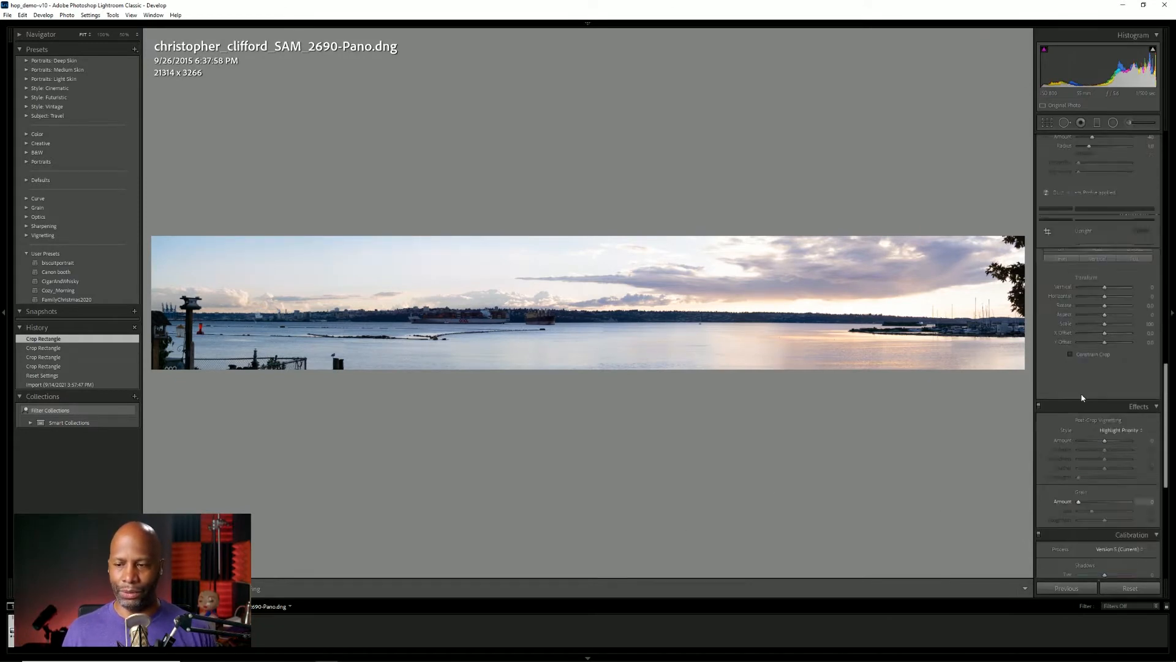
scroll(1081, 397, up, 4)
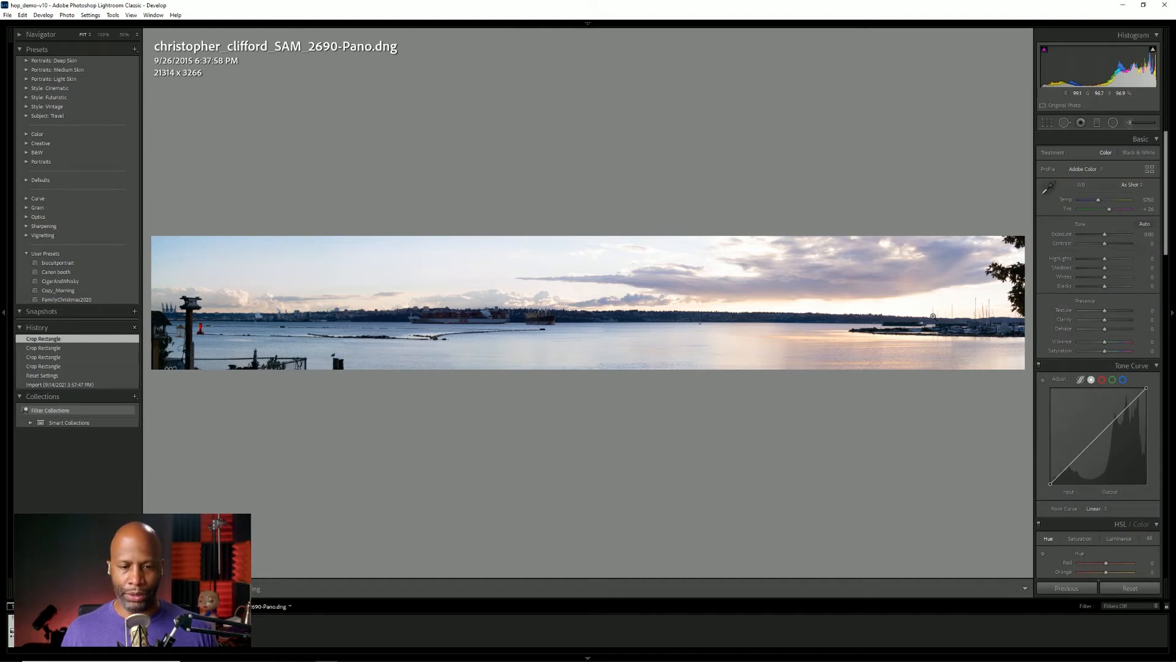
click(1149, 208)
key(ctrl)
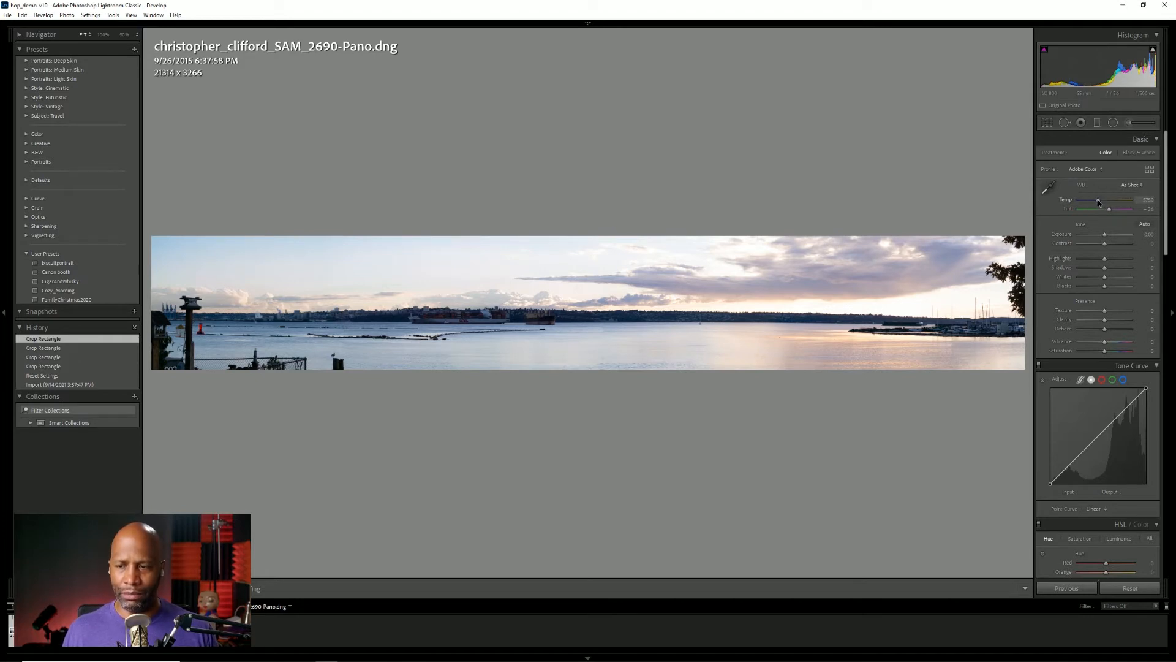
drag(1099, 200, 1102, 201)
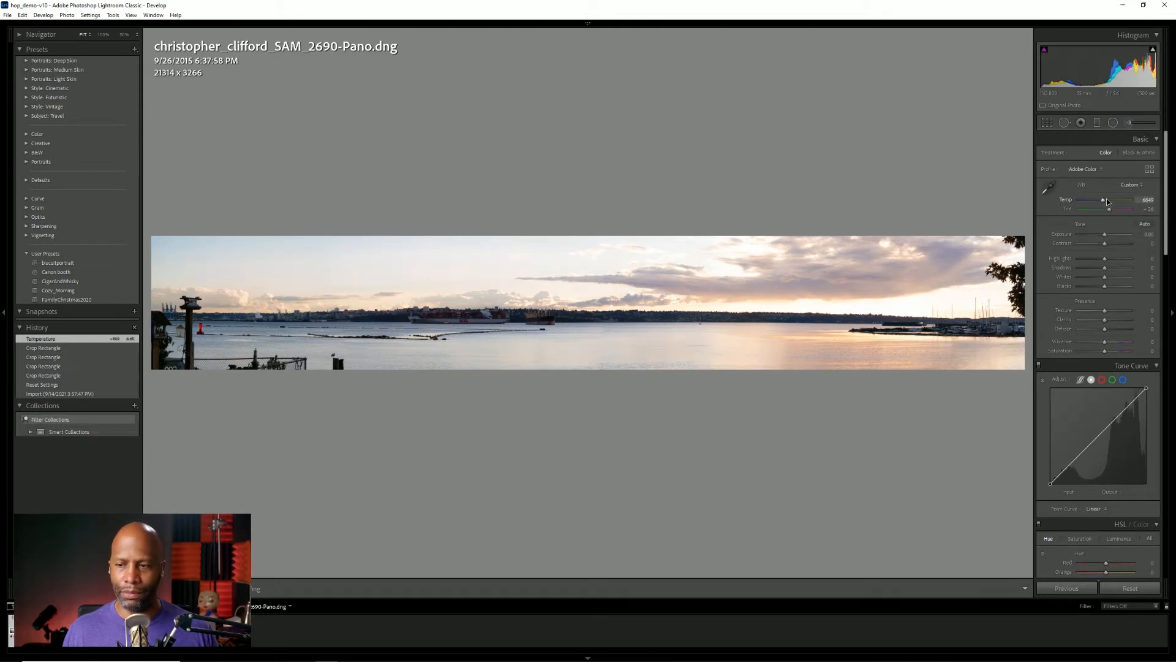
drag(1103, 202, 1105, 202)
drag(1104, 200, 1103, 199)
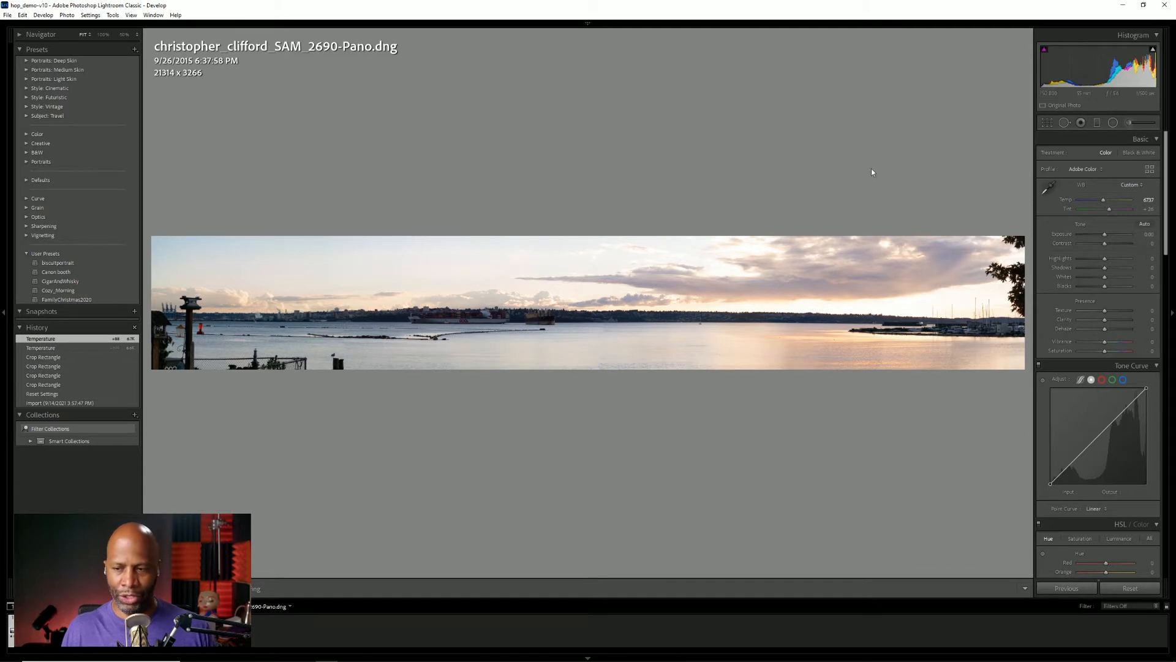
Adjust the panorama's tone with exposure -0.26, contrast +25, shadows +18 and highlights -4.
drag(1107, 236, 1115, 237)
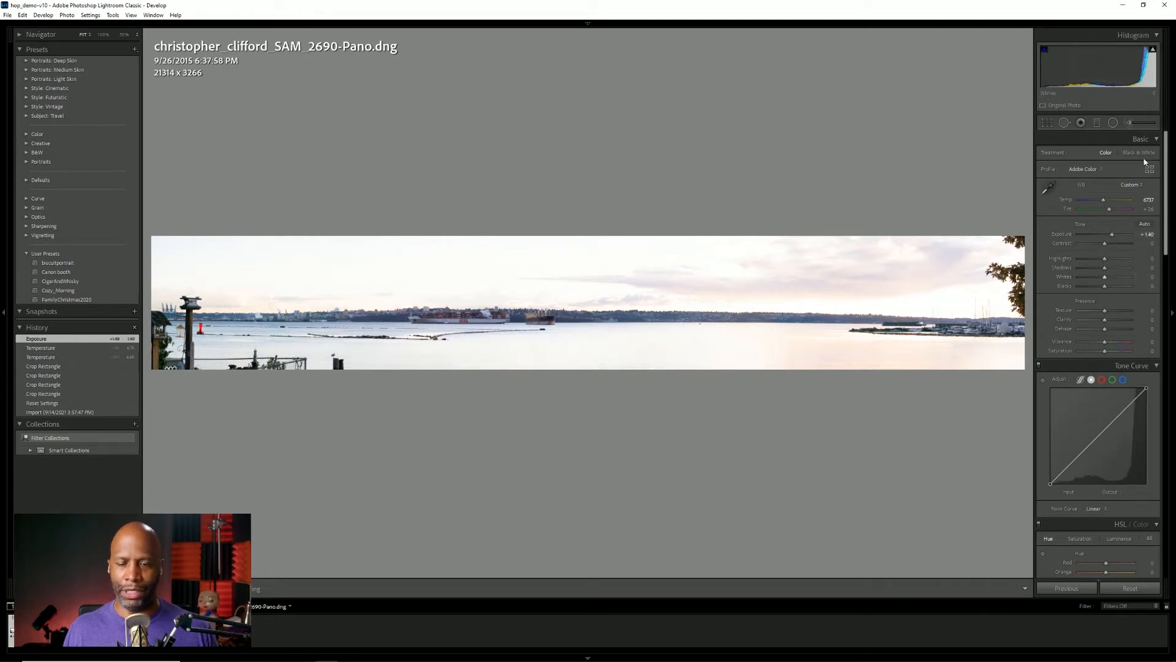
drag(1115, 240, 1105, 247)
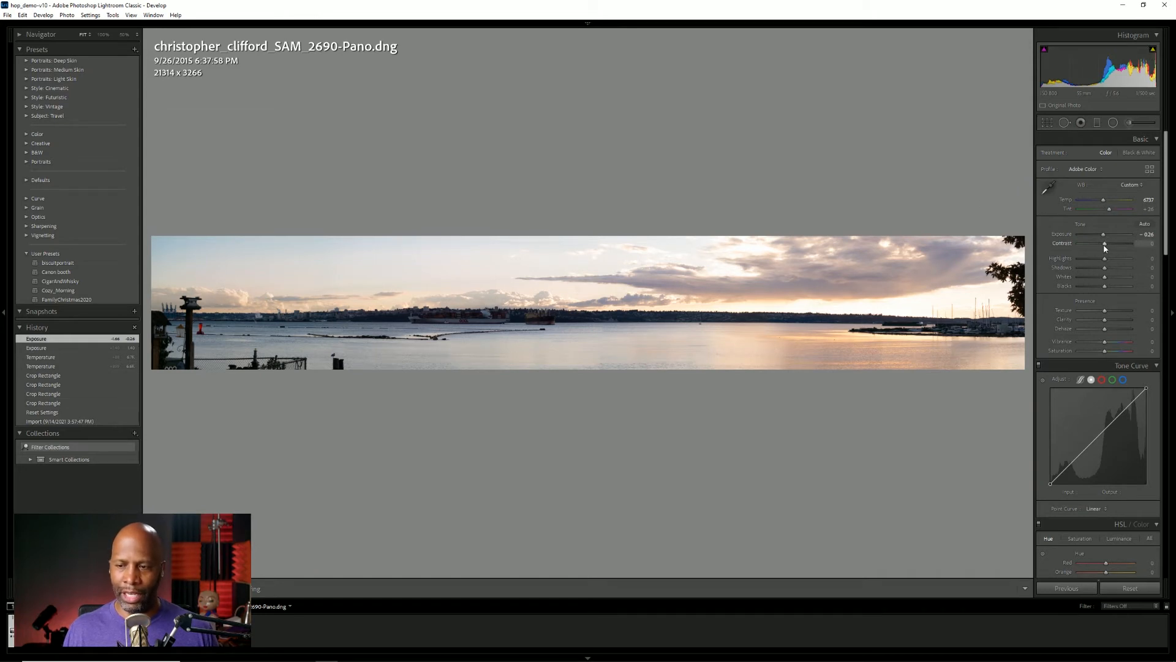
drag(1106, 248, 1111, 247)
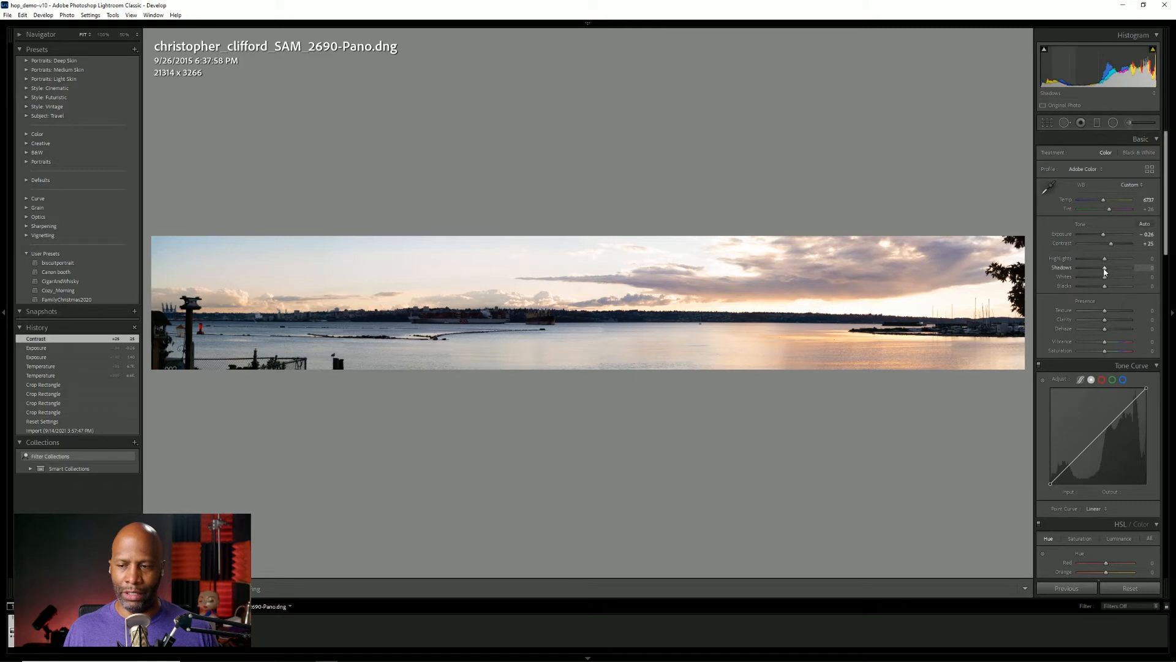
drag(1104, 271, 1109, 270)
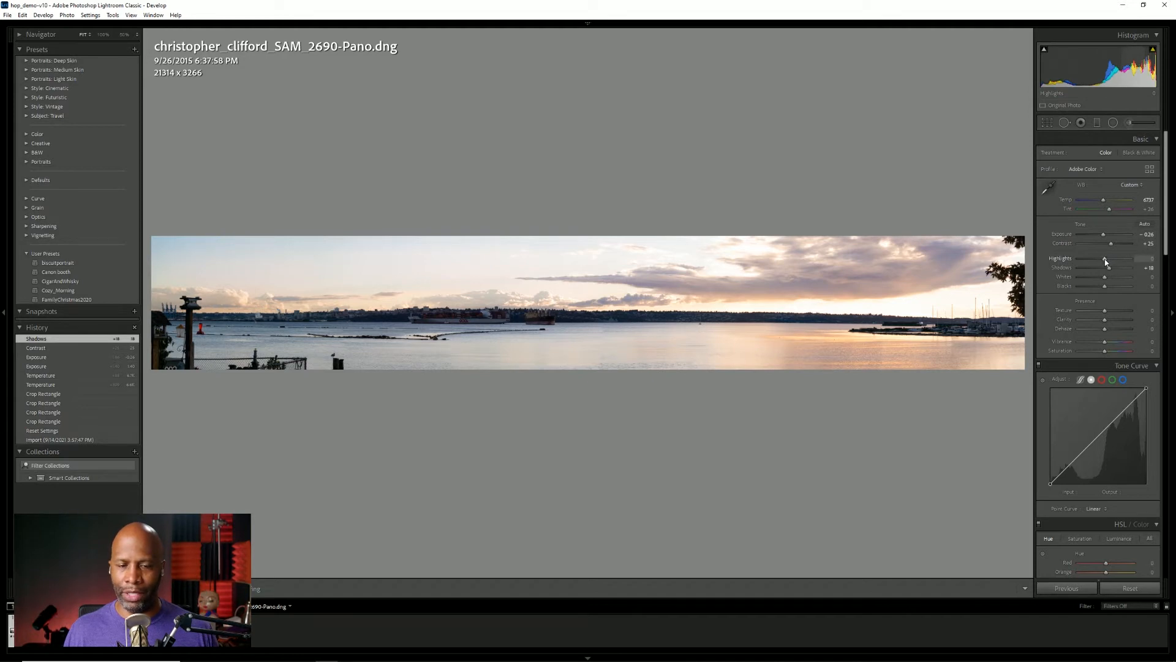
drag(1105, 259, 1103, 259)
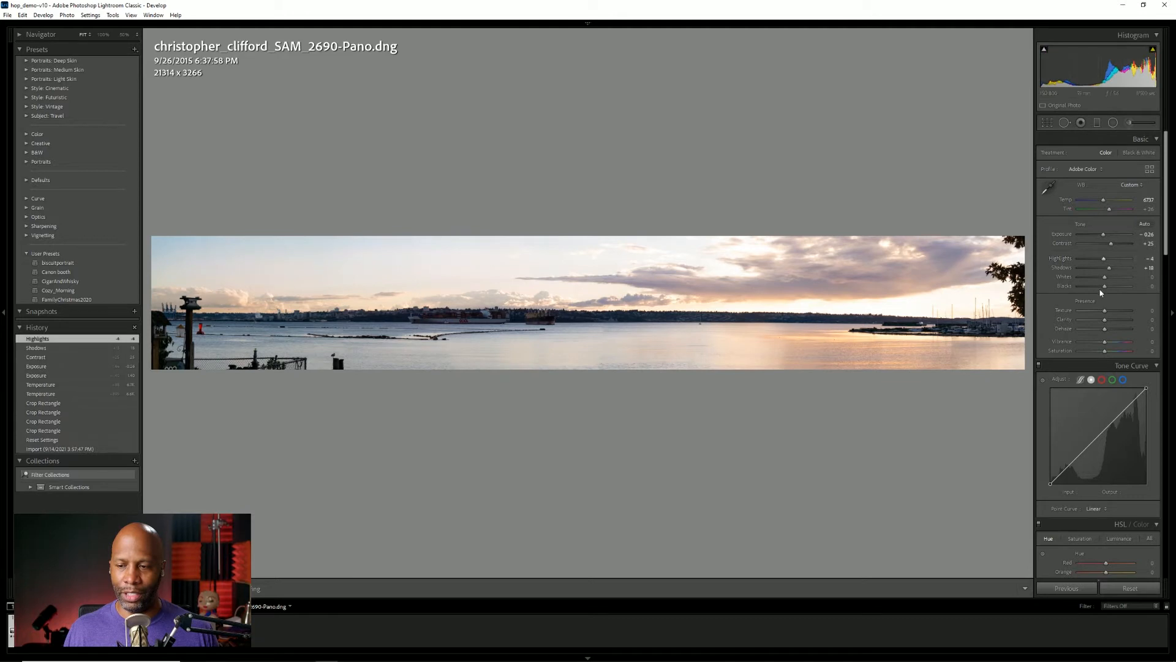
Strengthen the panorama's detail with texture +7, clarity +26 and dehaze +23.
drag(1105, 311, 1112, 322)
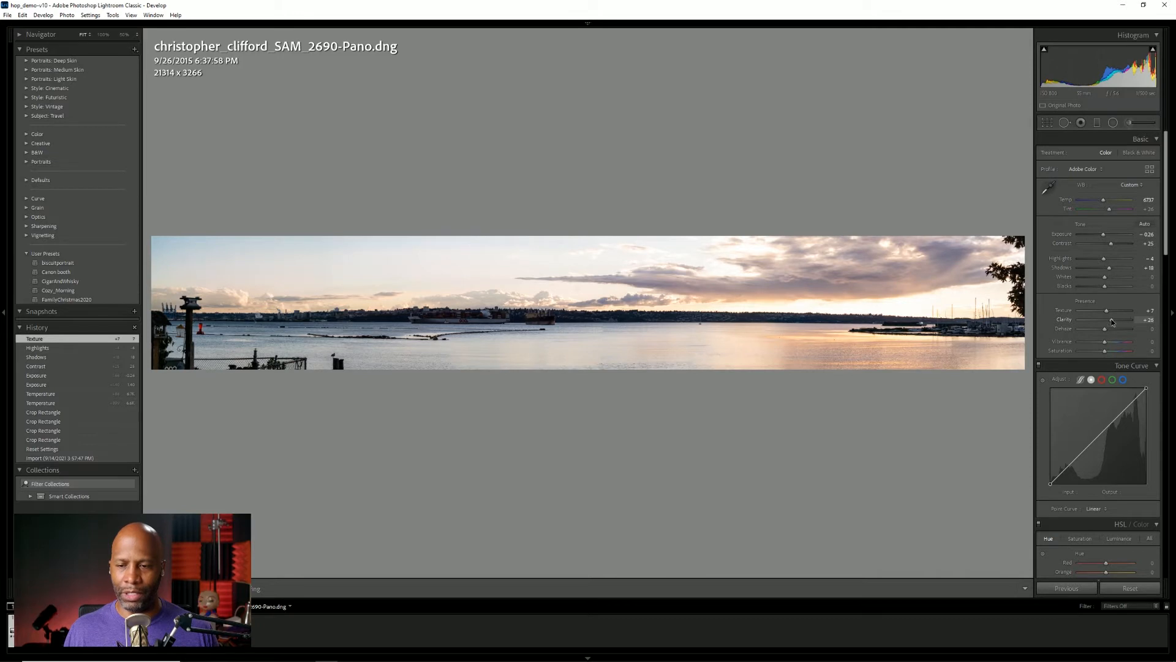
drag(1113, 322, 1113, 321)
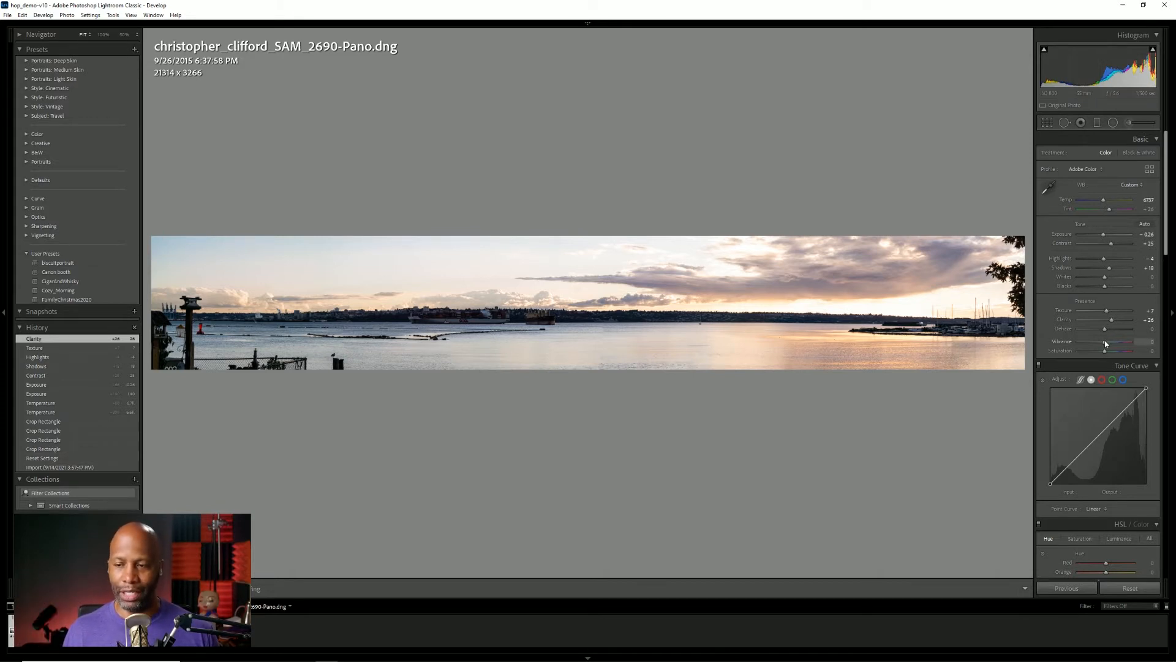
drag(1109, 331, 1113, 330)
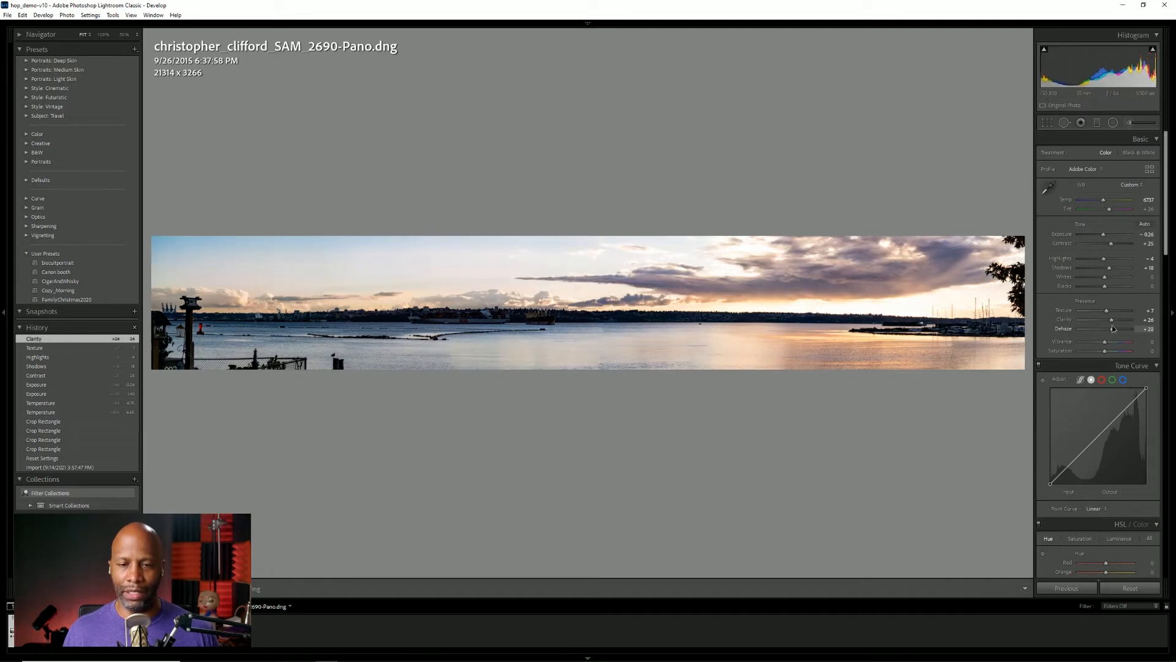
drag(1114, 330, 1111, 327)
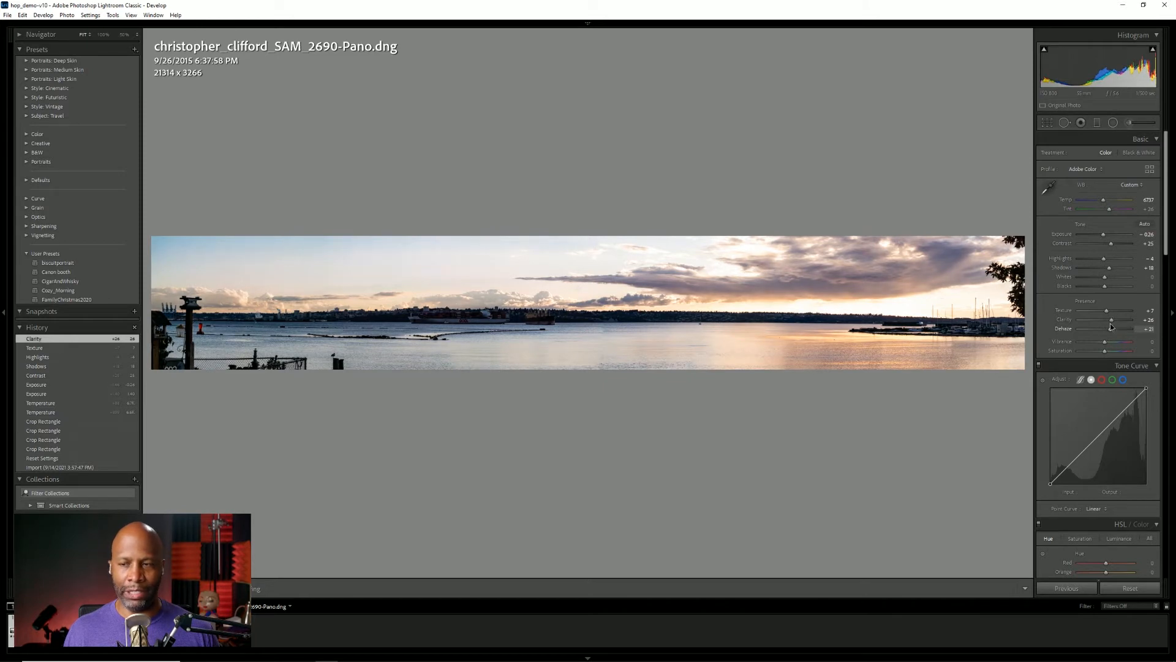
drag(1112, 327, 1110, 328)
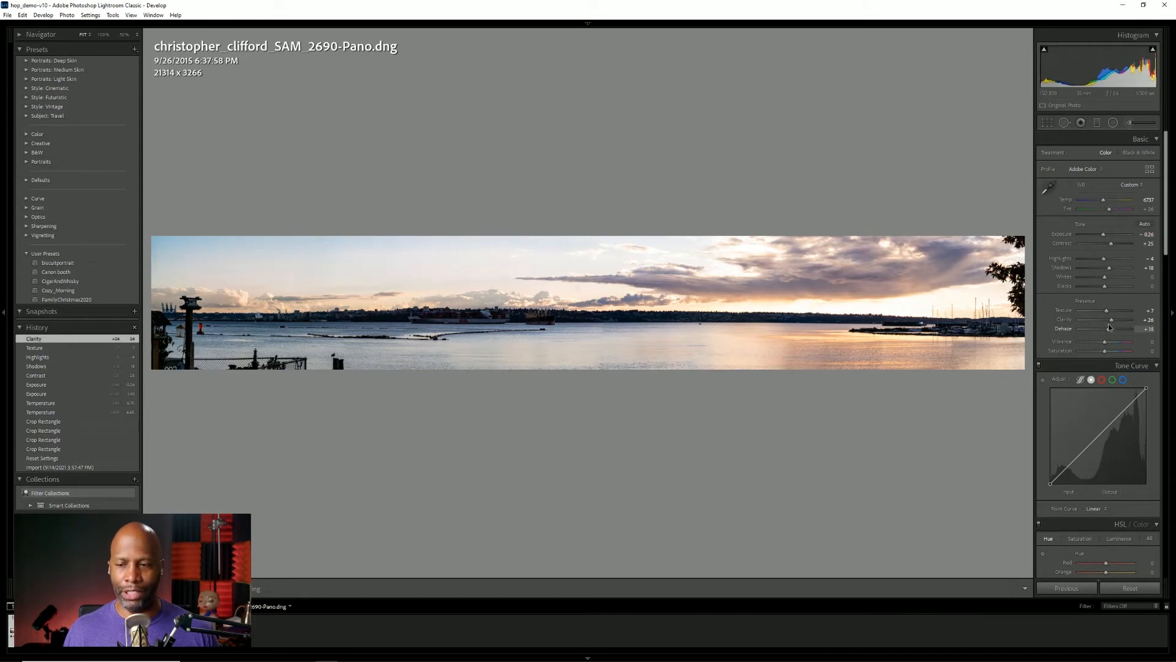
double_click(1110, 329)
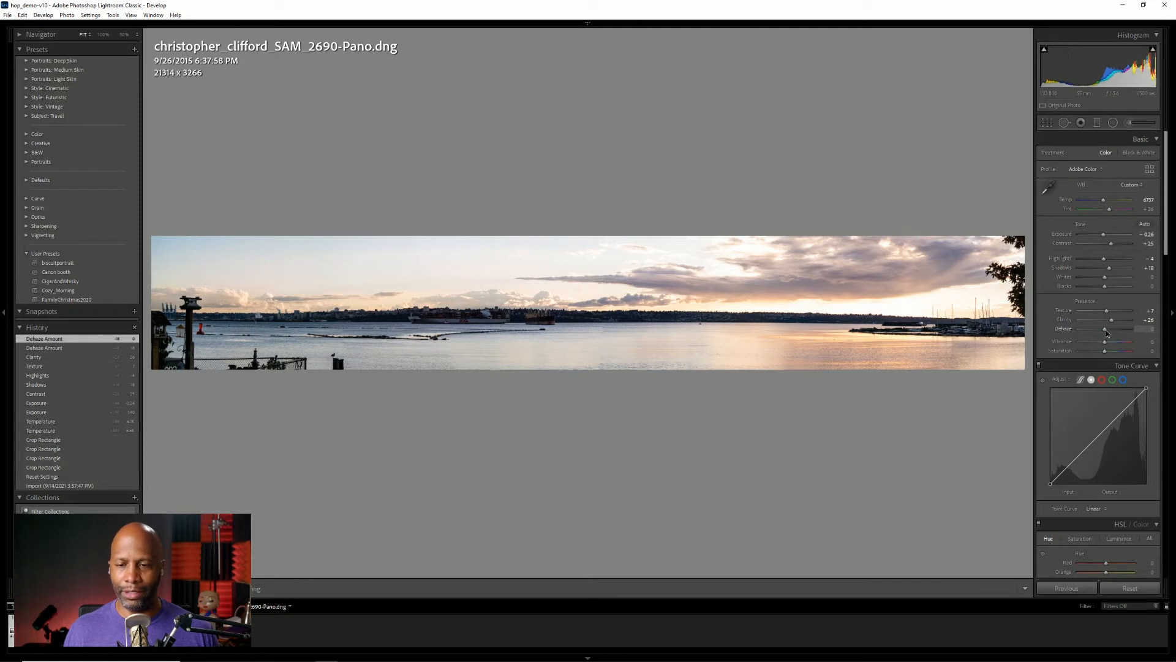
drag(1108, 332, 1114, 331)
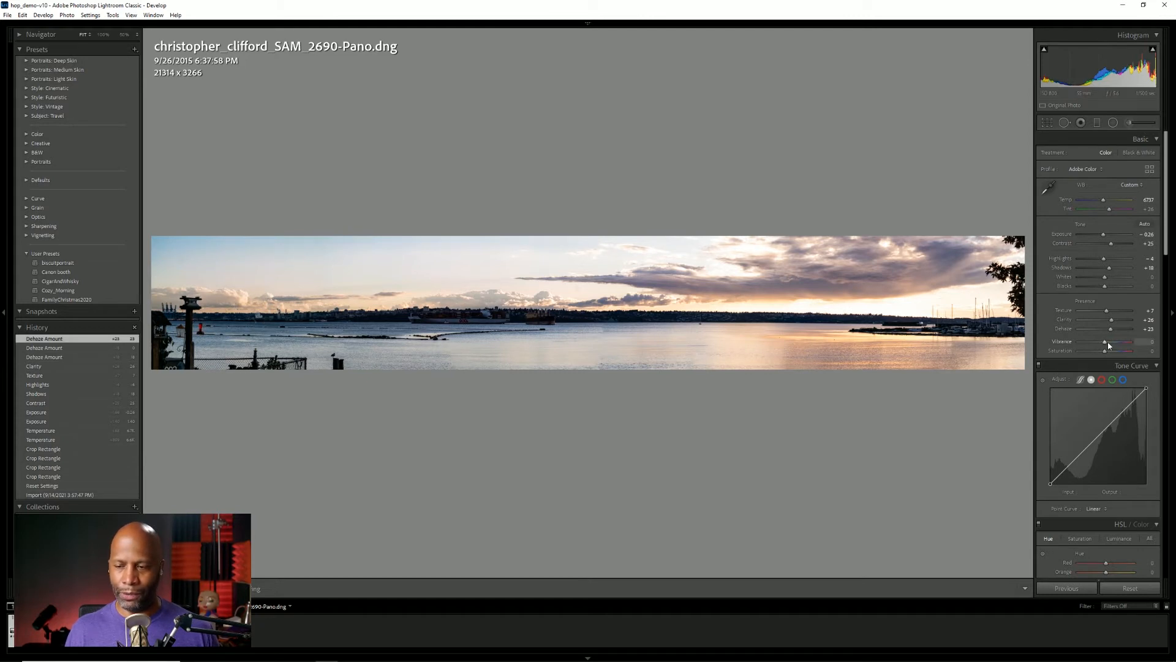
Boost the panorama's colors with vibrance +14 and saturation +2.
drag(1106, 345, 1109, 347)
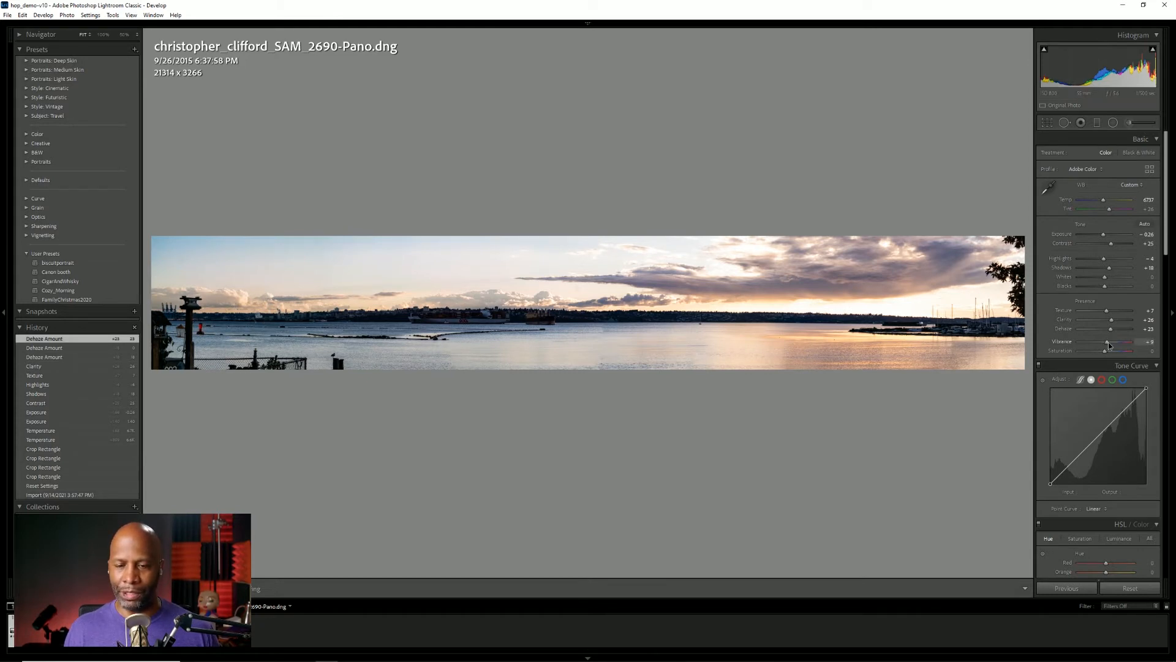
mouse_move(1107, 345)
mouse_down()
mouse_move(1116, 349)
mouse_move(1104, 359)
mouse_move(1109, 343)
mouse_up()
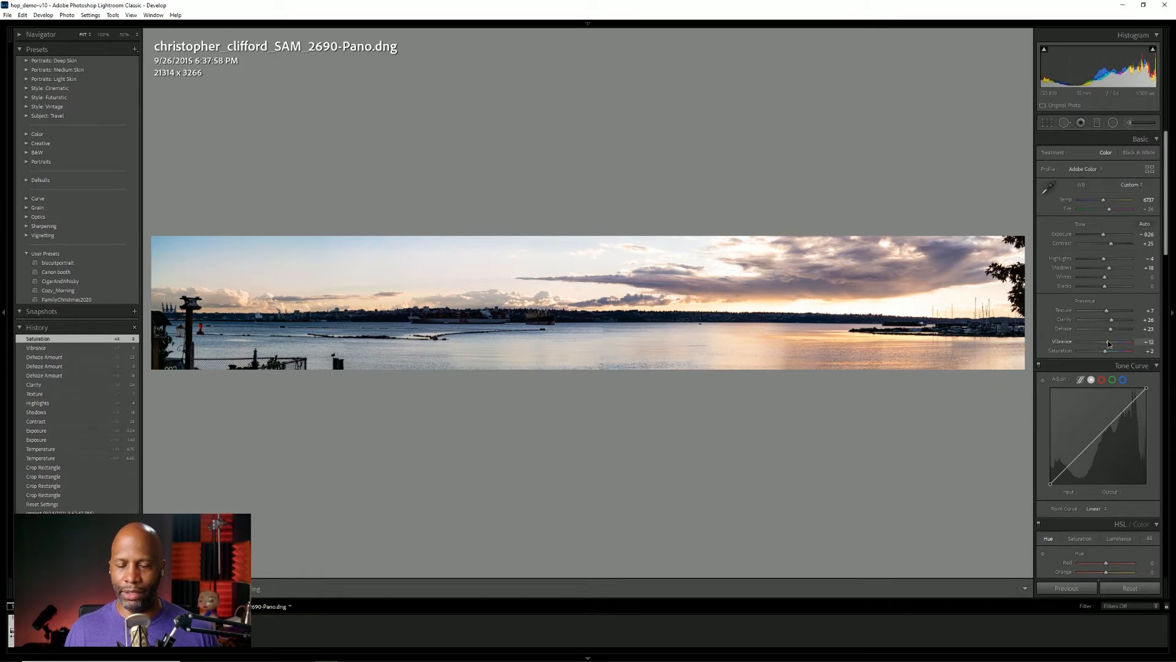
drag(1109, 343, 1109, 343)
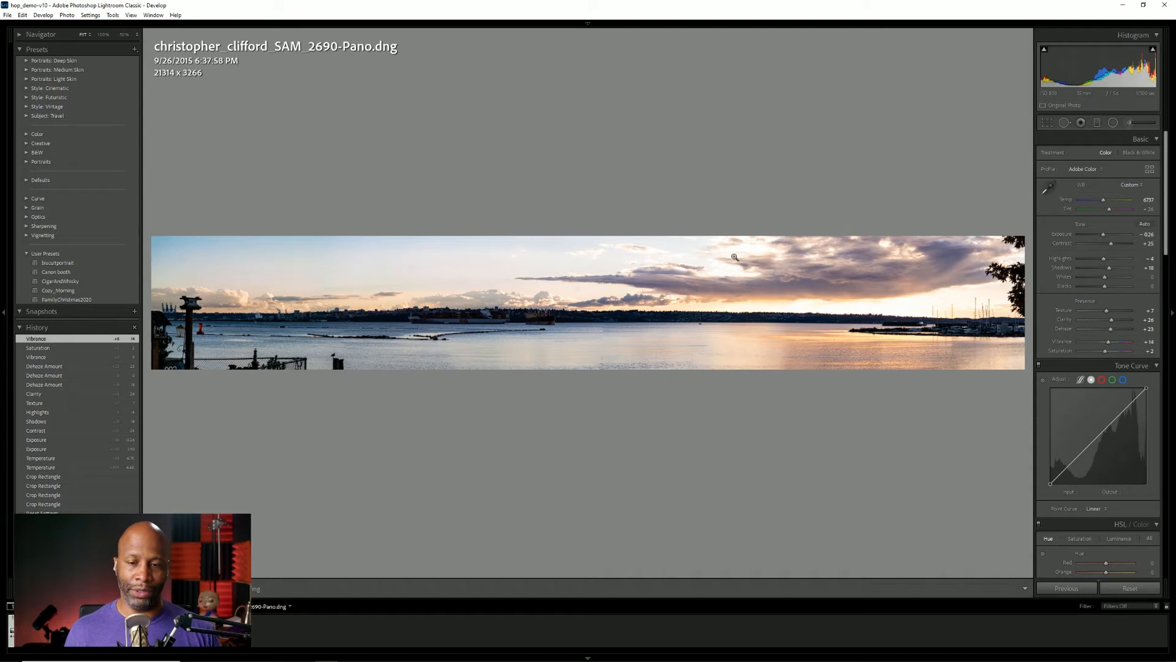
Open the edited panorama in Adobe Photoshop for further editing.
right_click(576, 328)
mouse_move(656, 410)
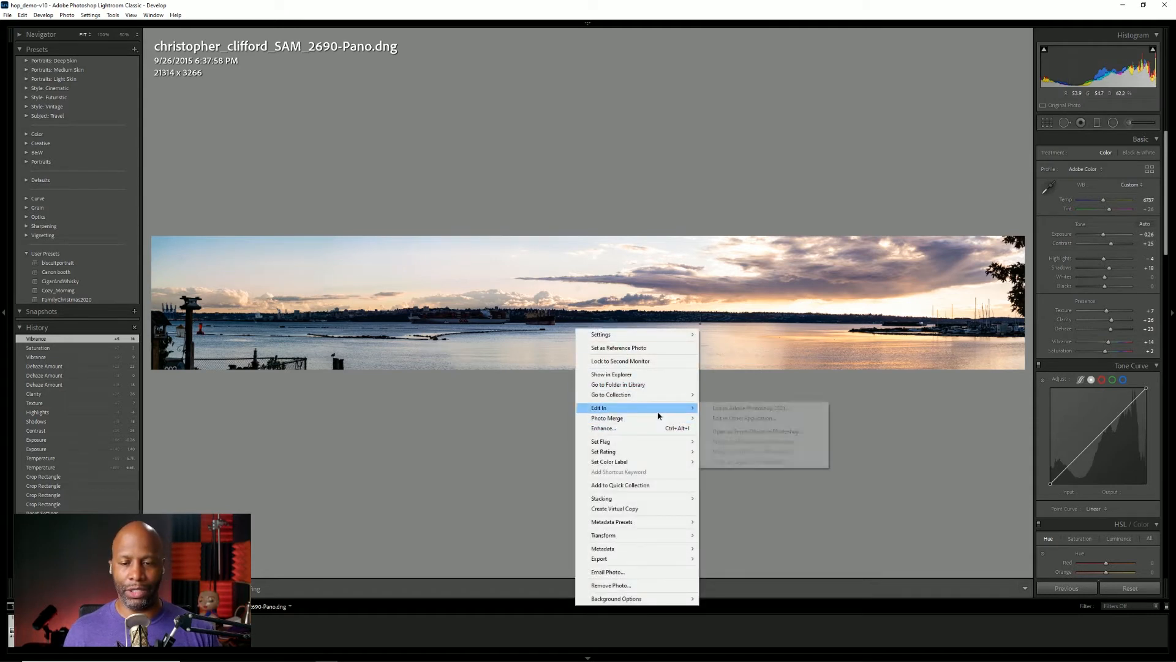
click(743, 408)
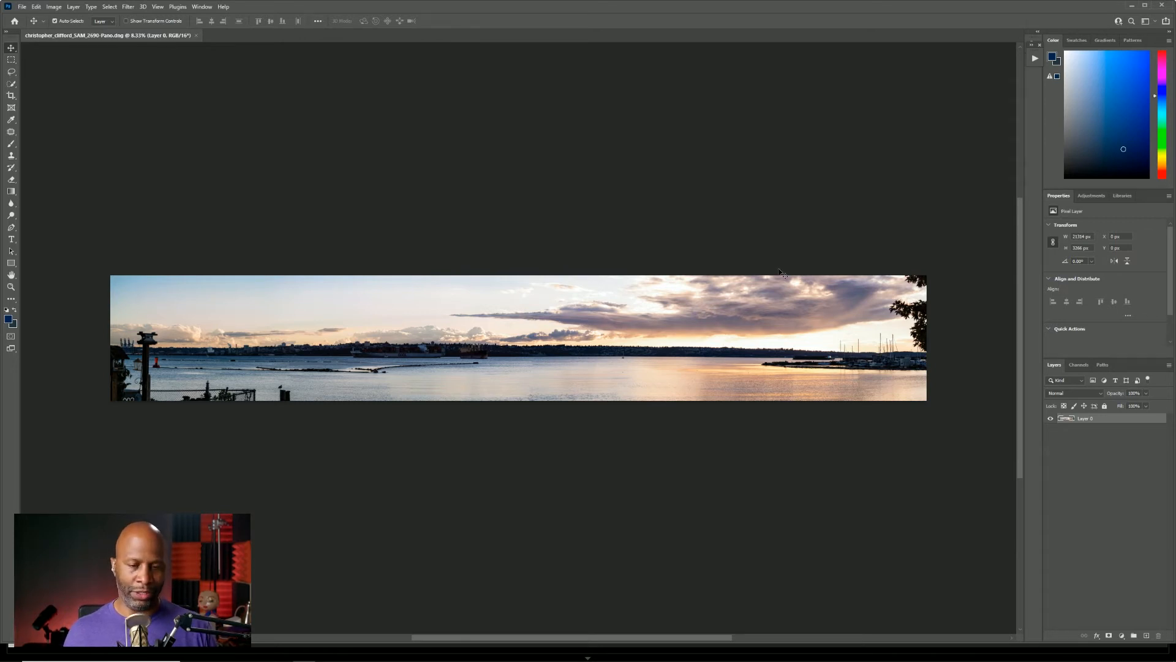
key(c)
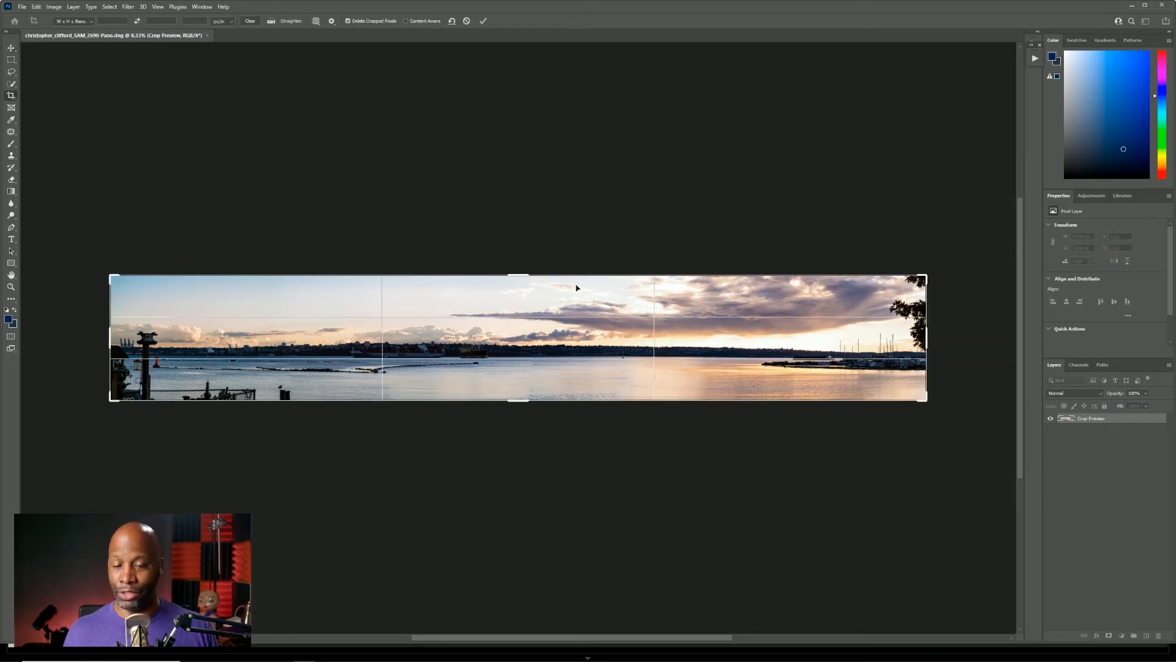
click(466, 22)
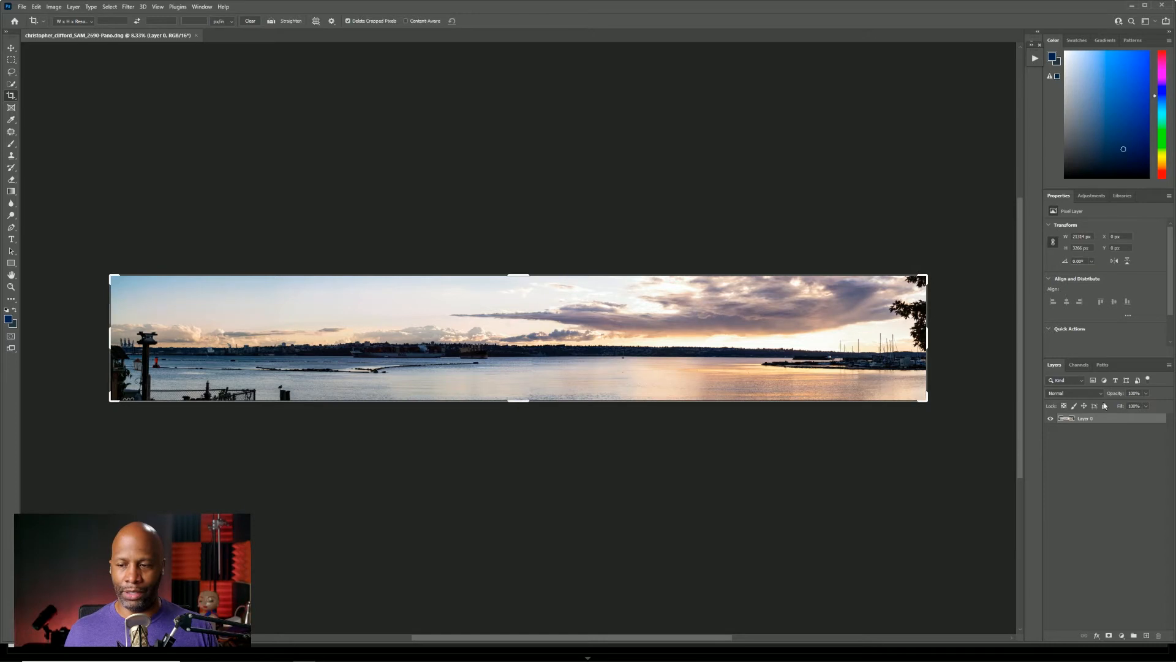
key(v)
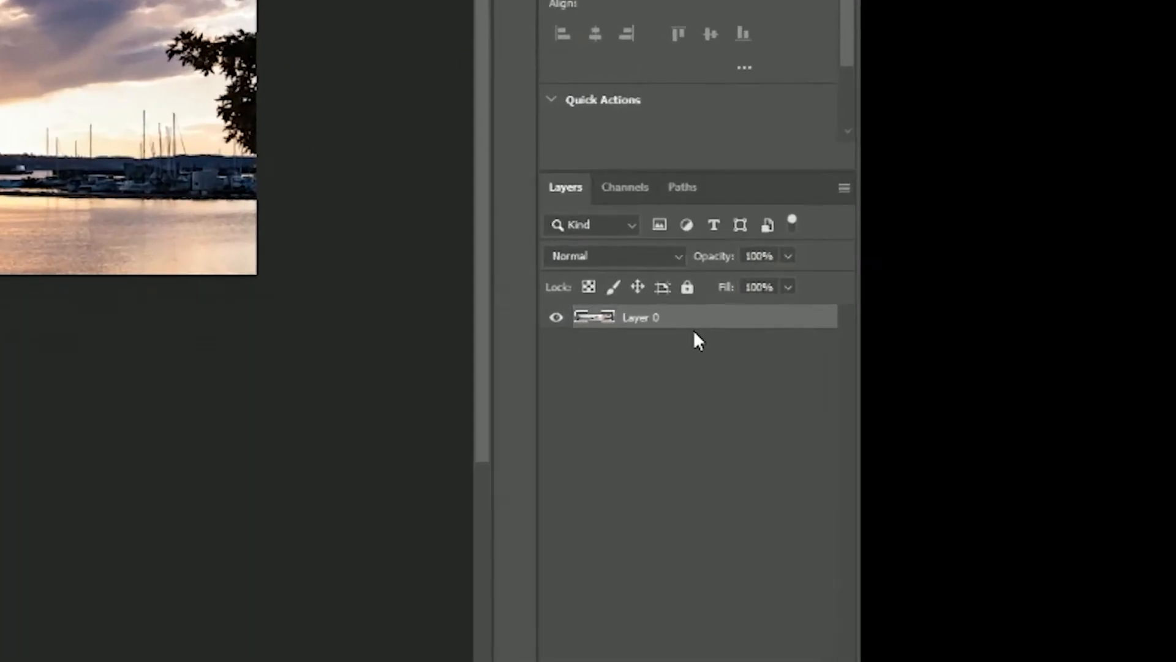
Duplicate the panorama's Layer 0 and make the copy the active layer.
click(693, 329)
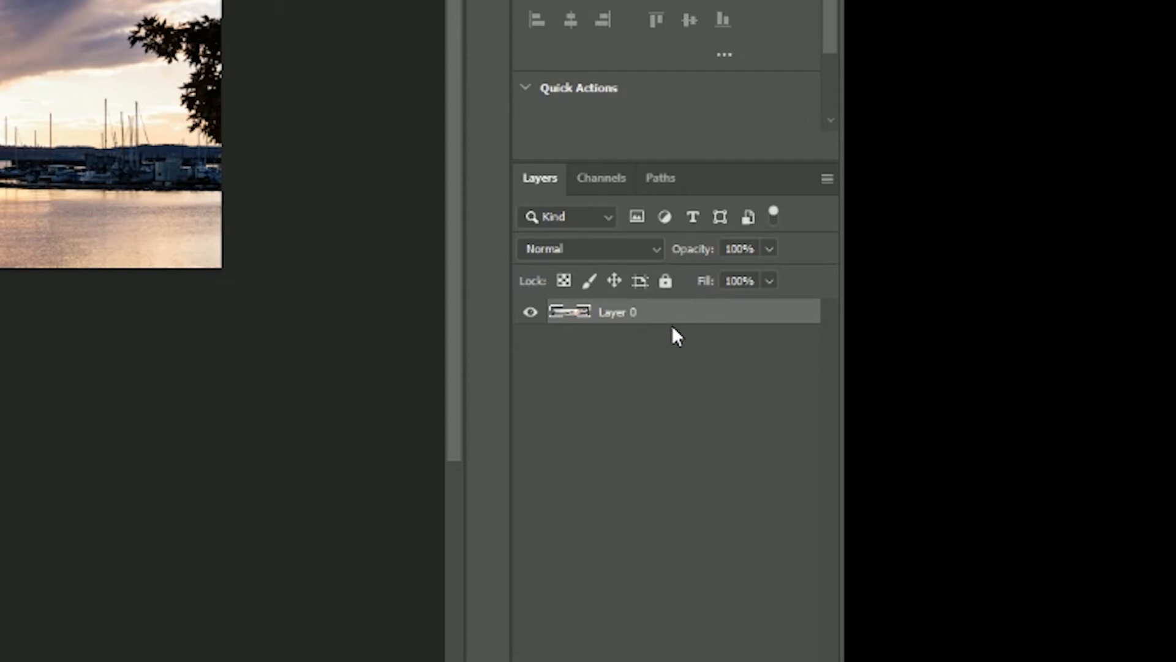
key(ctrl+j)
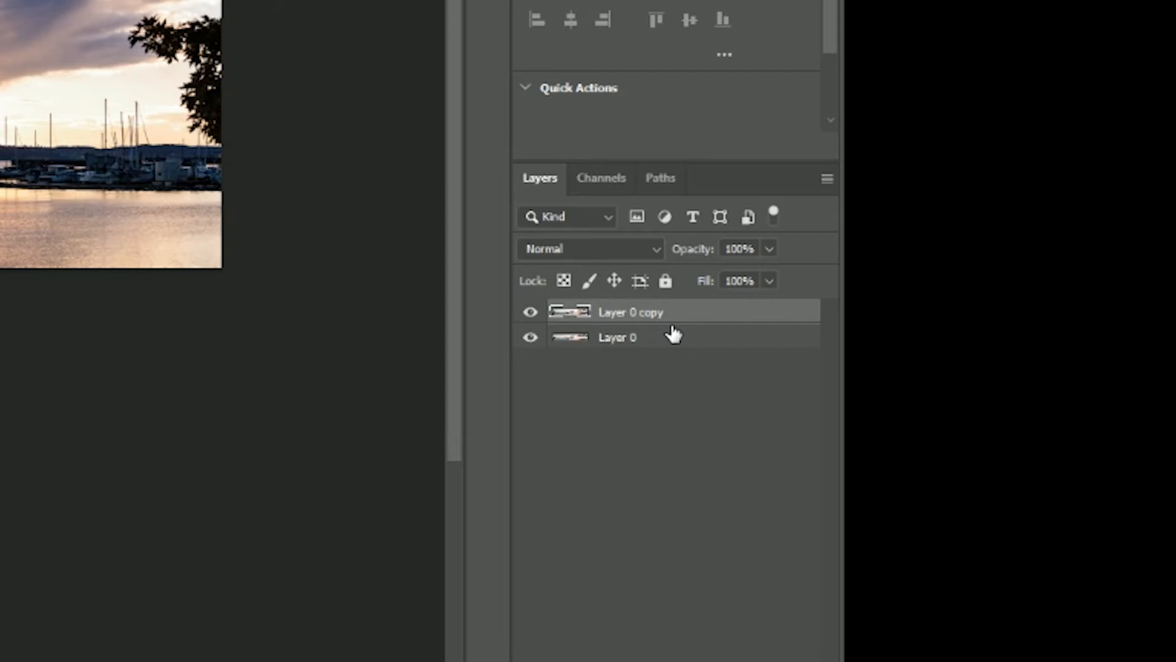
click(704, 344)
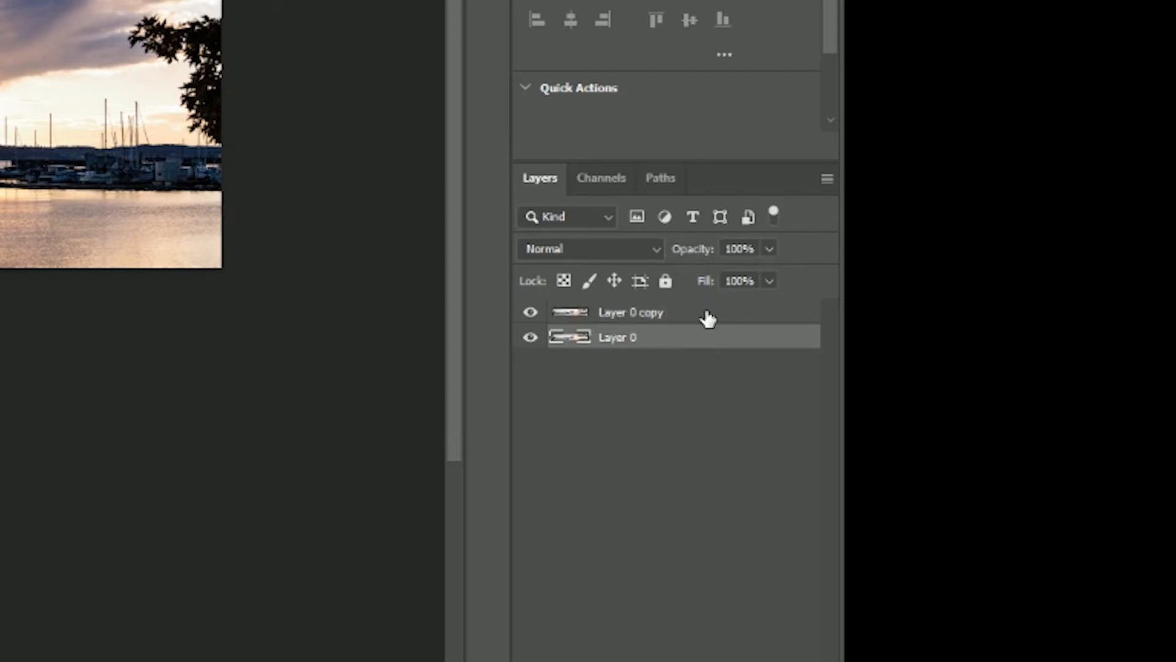
click(708, 318)
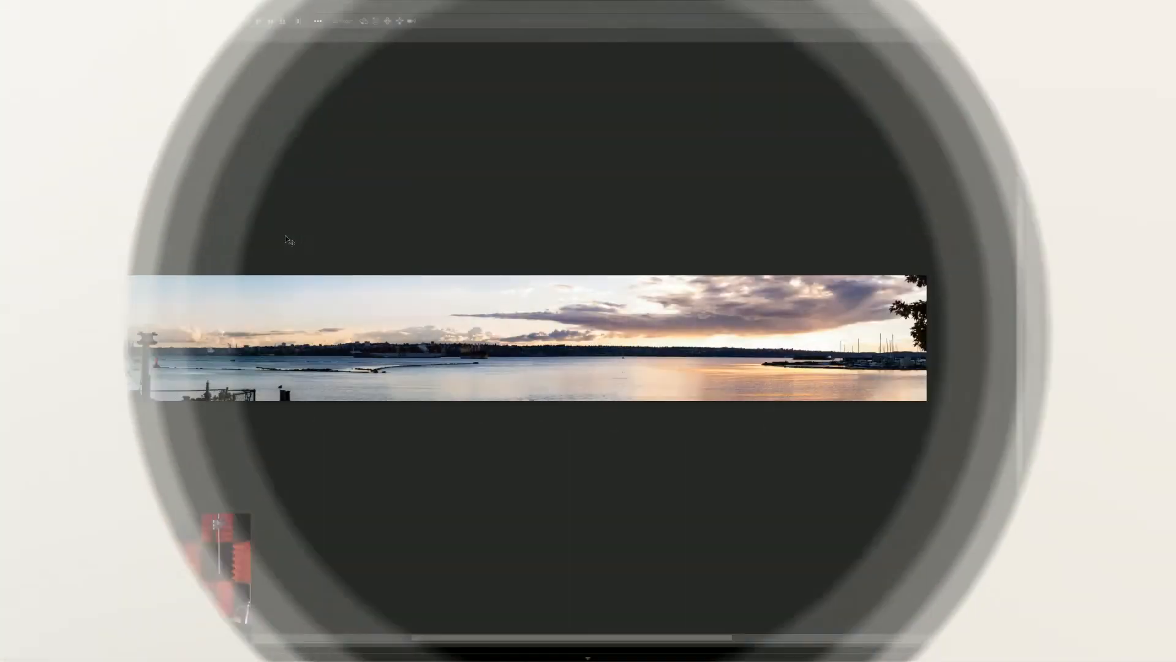
Extend the canvas upward by about 2250 px with the Crop tool set to W x H x Resolution, adding empty space above the sky.
key(c)
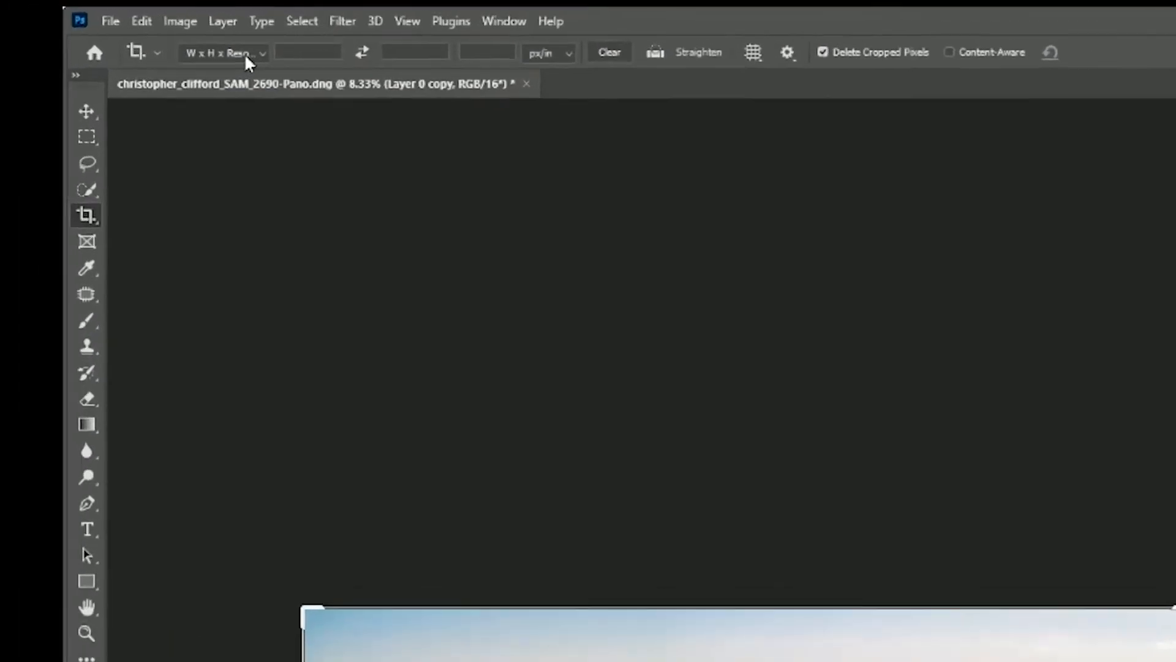
click(130, 33)
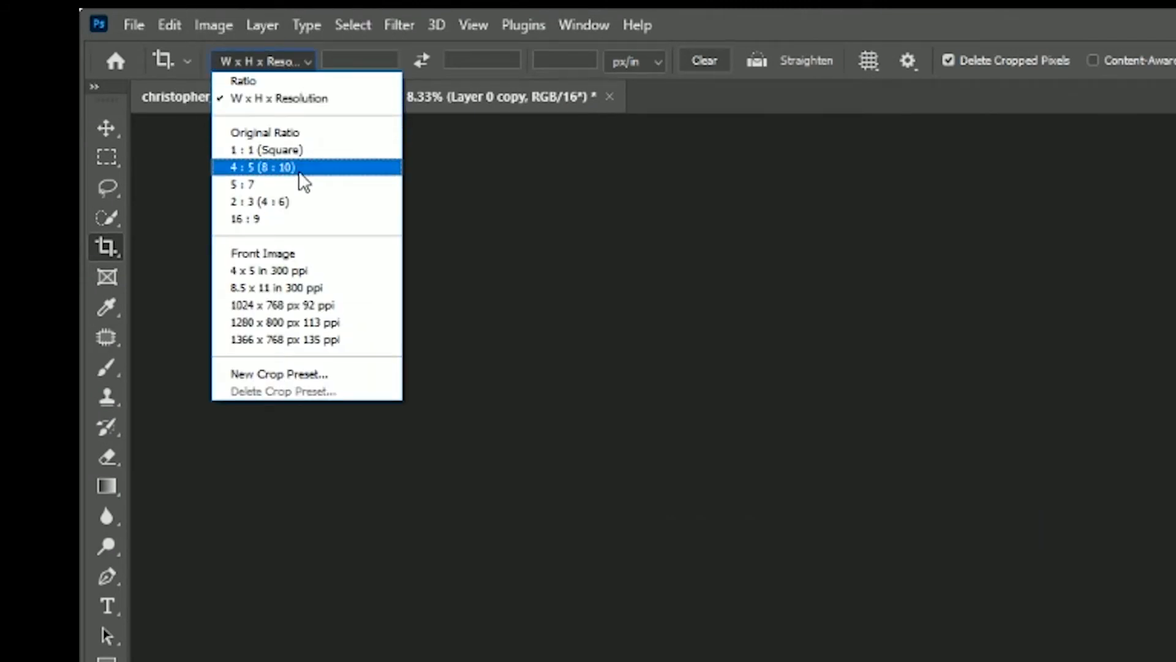
click(300, 202)
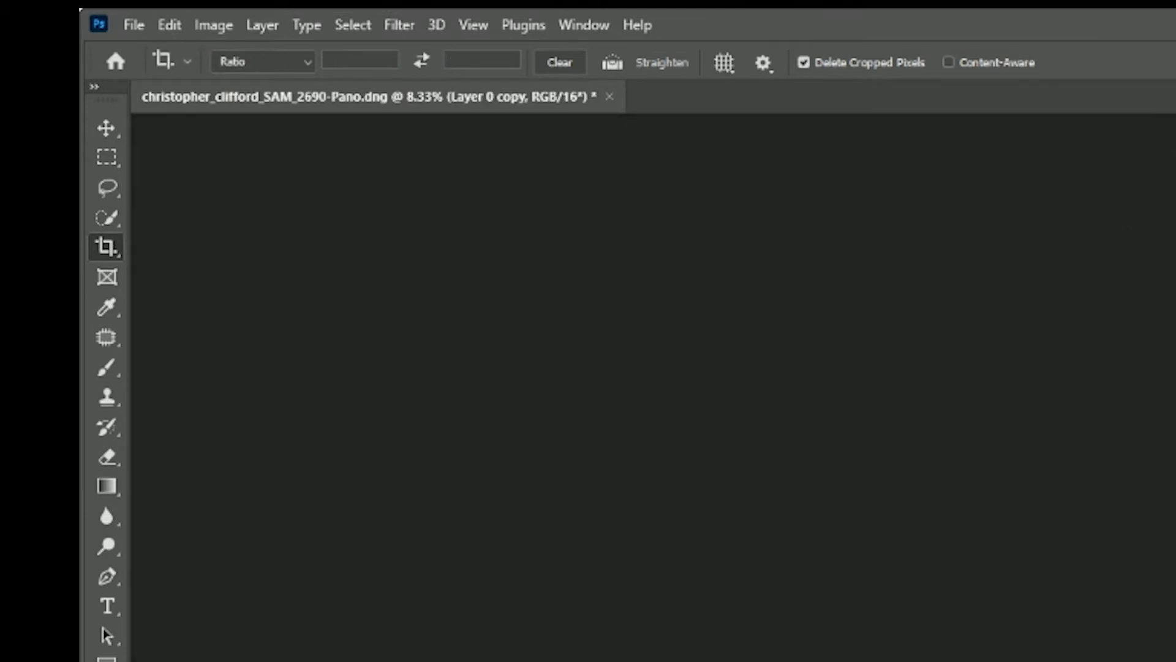
click(274, 61)
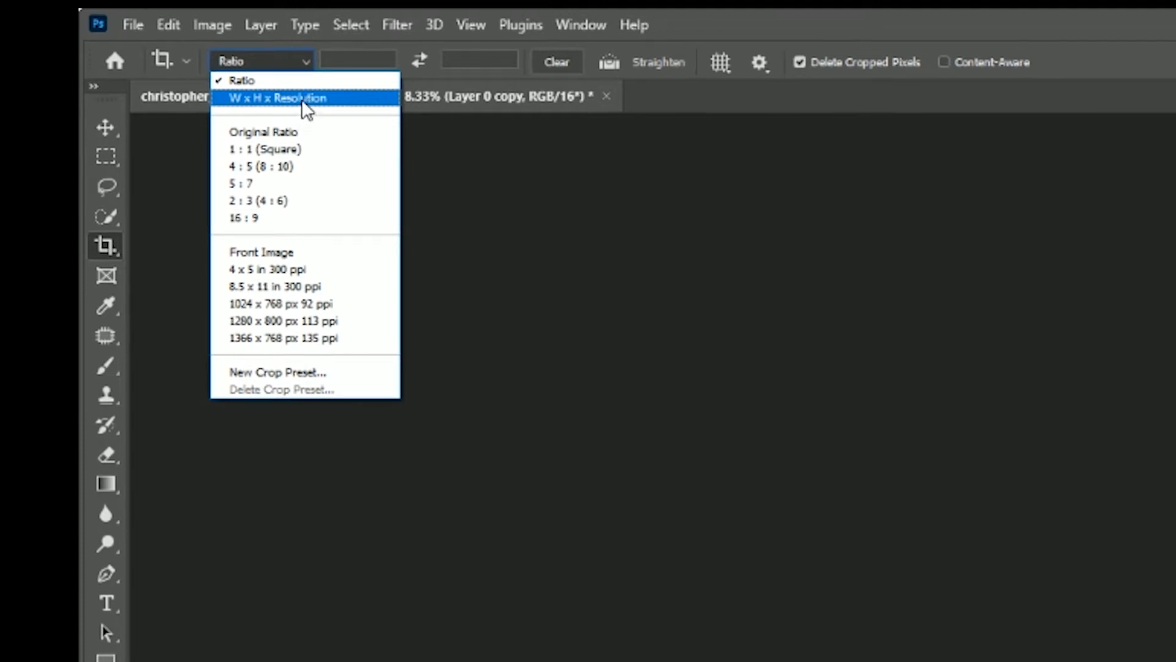
click(253, 85)
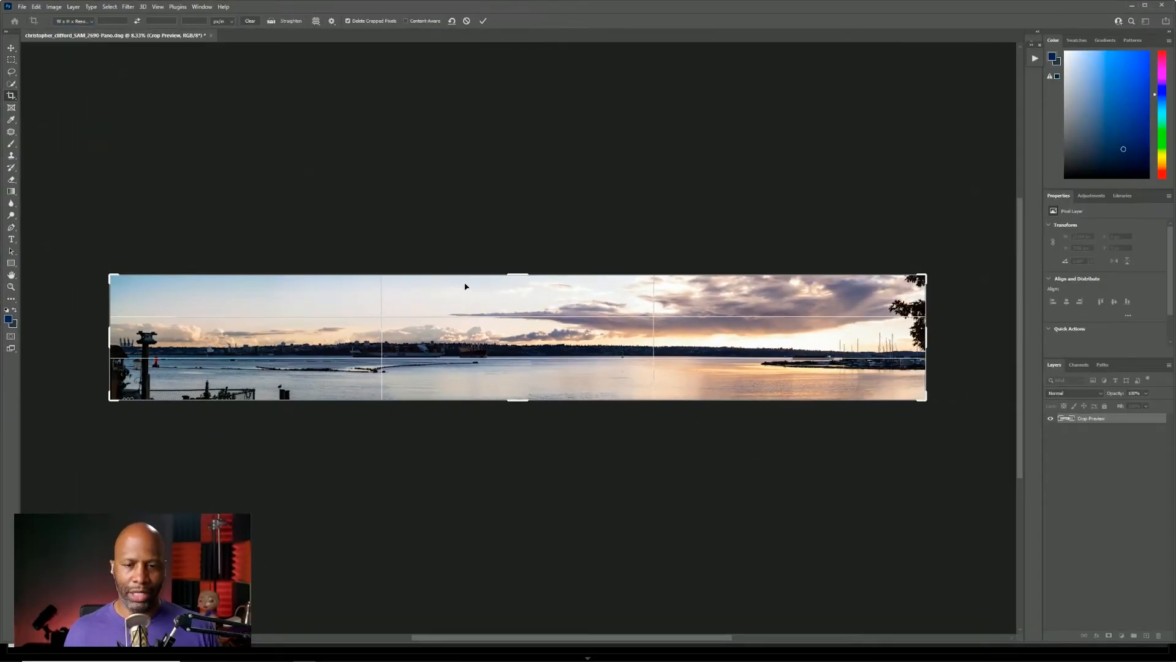
drag(523, 275, 522, 233)
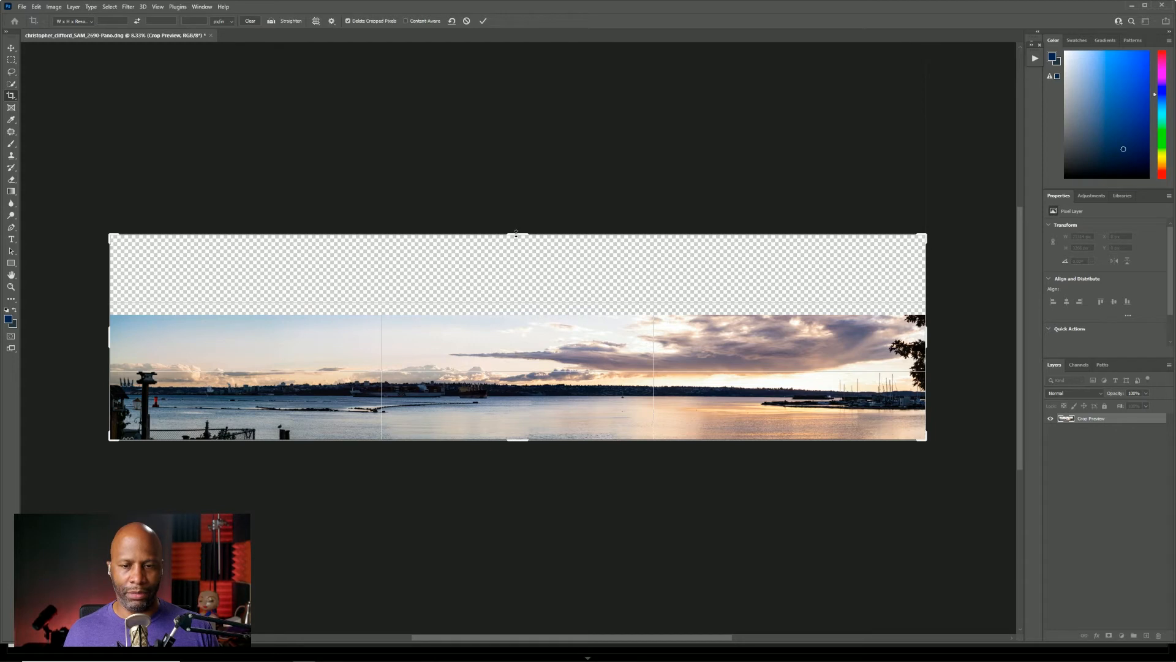
mouse_move(516, 234)
mouse_down()
mouse_move(517, 216)
mouse_move(519, 231)
mouse_up()
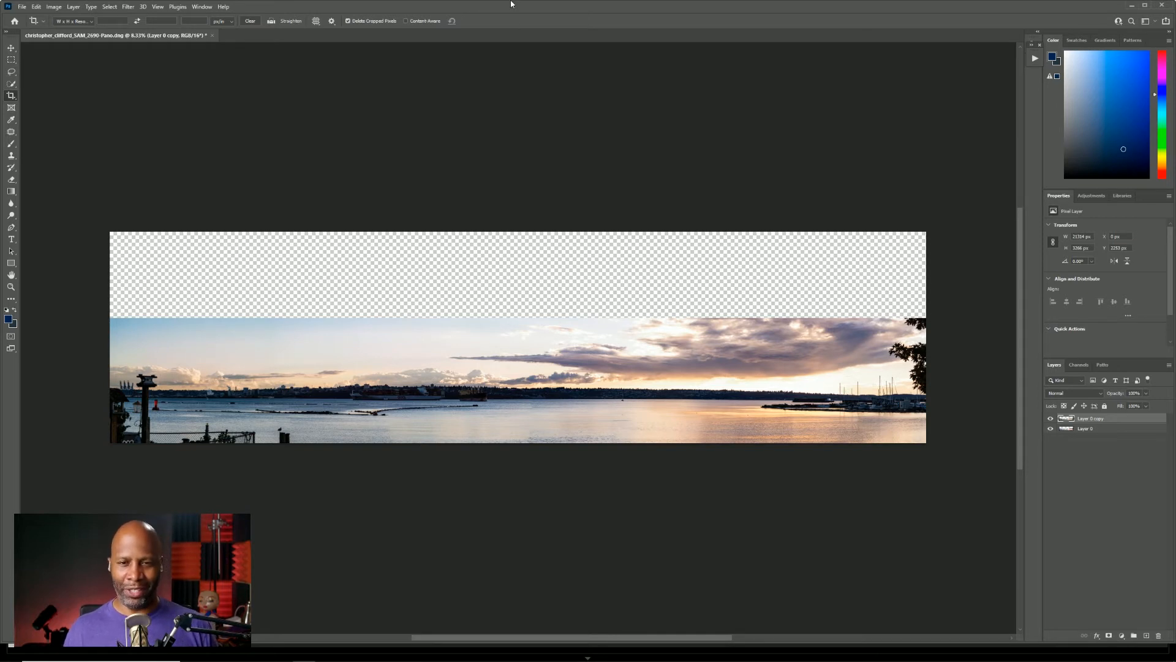
Select the empty strip above the panorama with a full-width rectangular marquee that slightly overlaps the upper edge of the sky.
key(v)
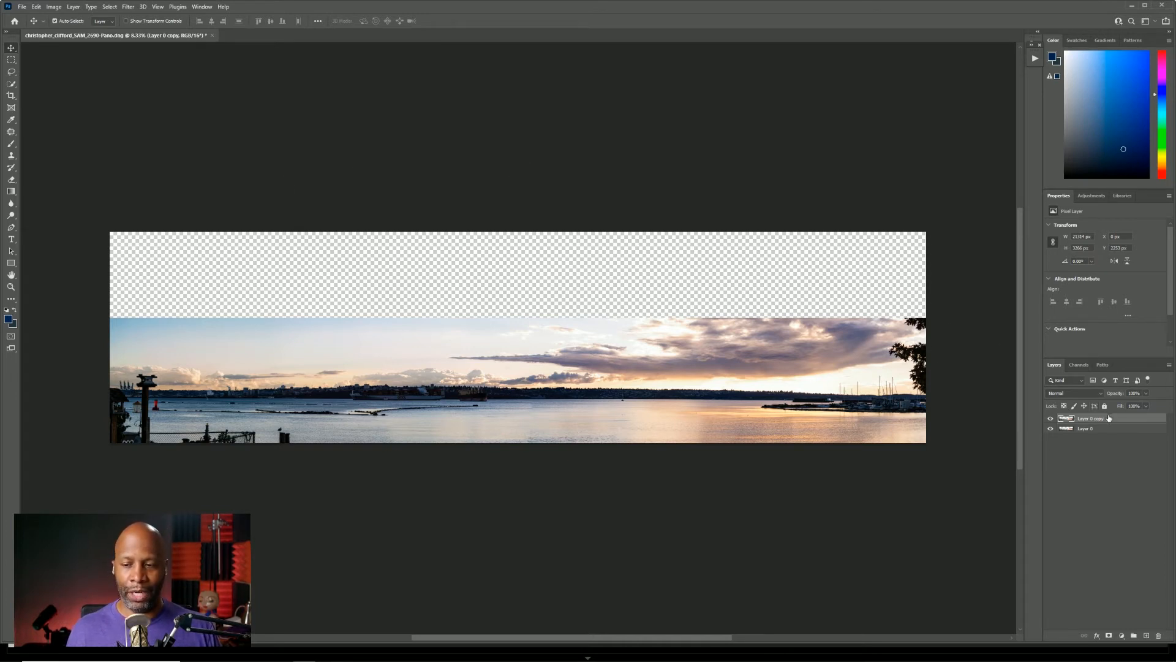
click(11, 60)
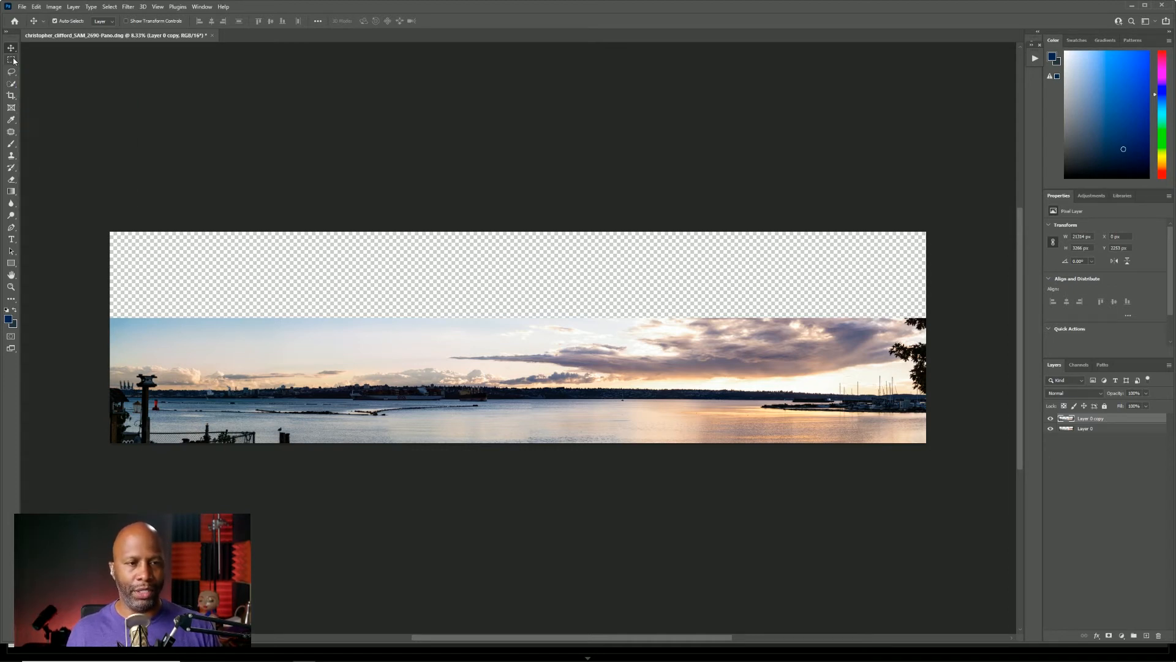
drag(108, 229, 938, 320)
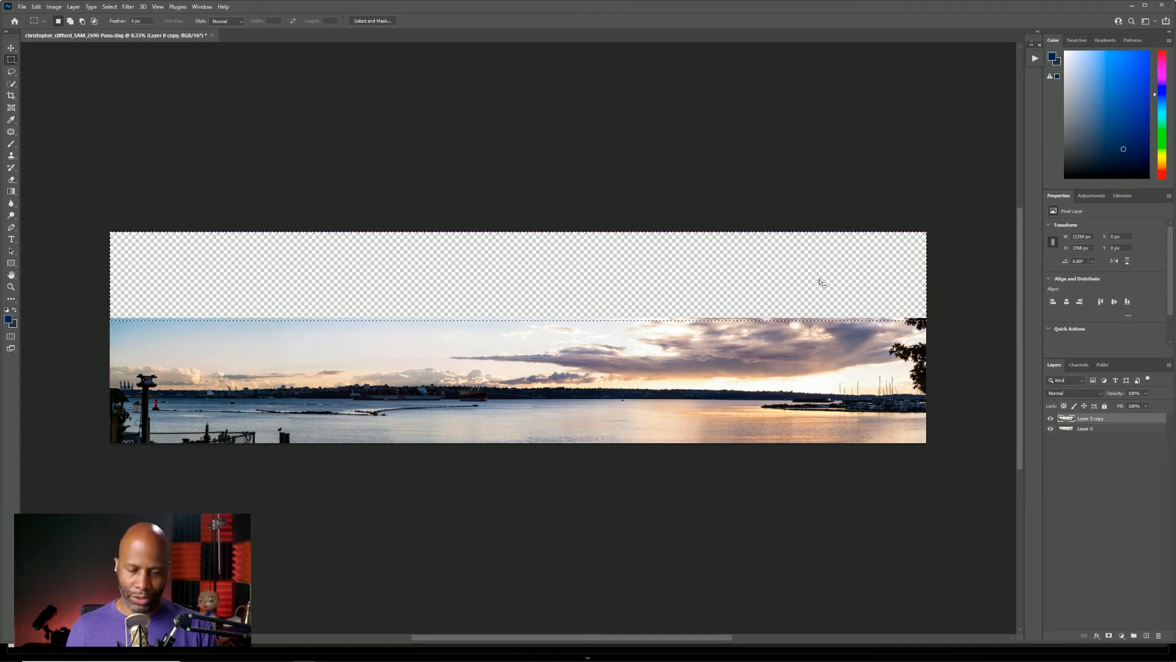
key(ctrl+plus)
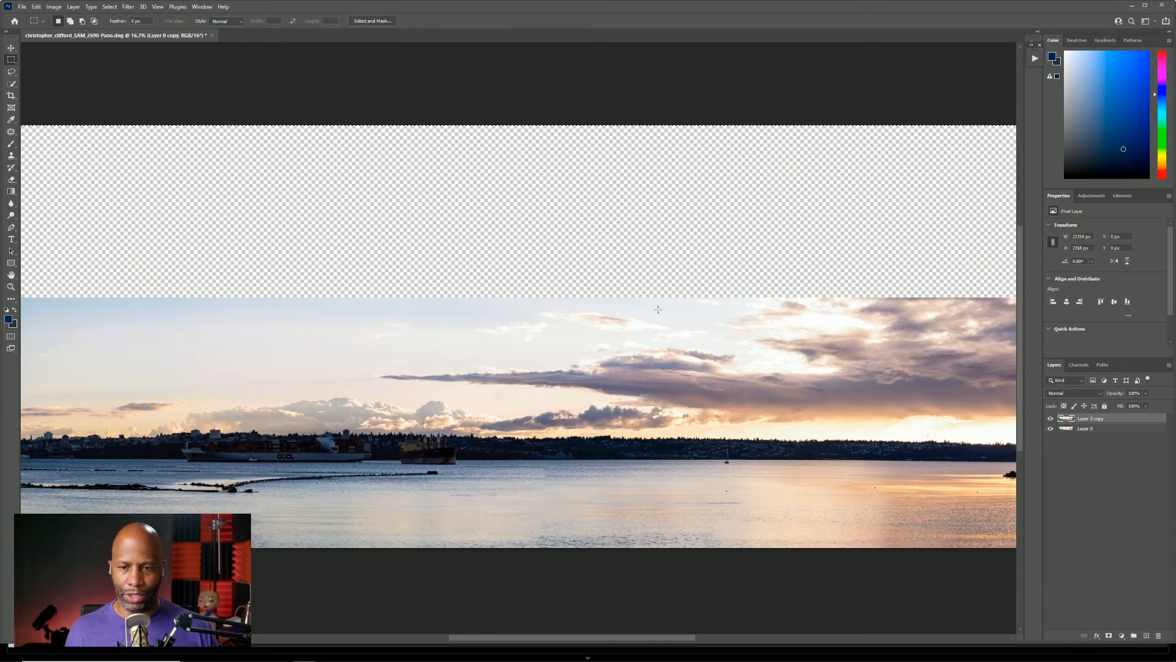
key(ctrl+minus)
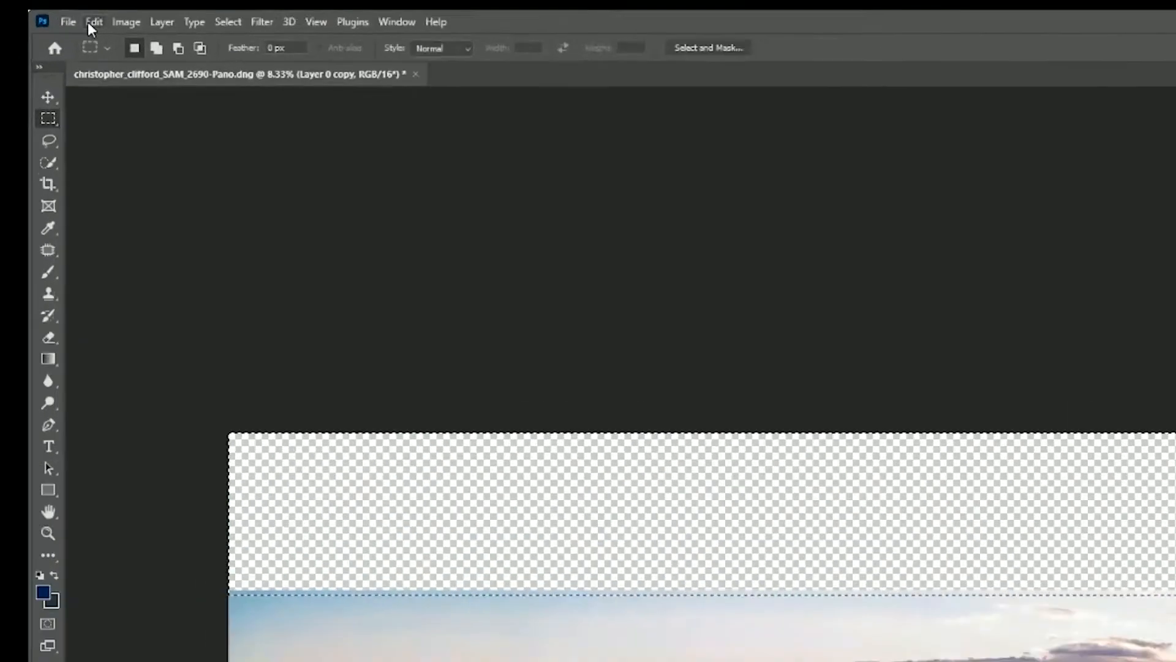
Try to fill the selected strip with the Fill command using Content-Aware contents, and undo the fill.
click(36, 7)
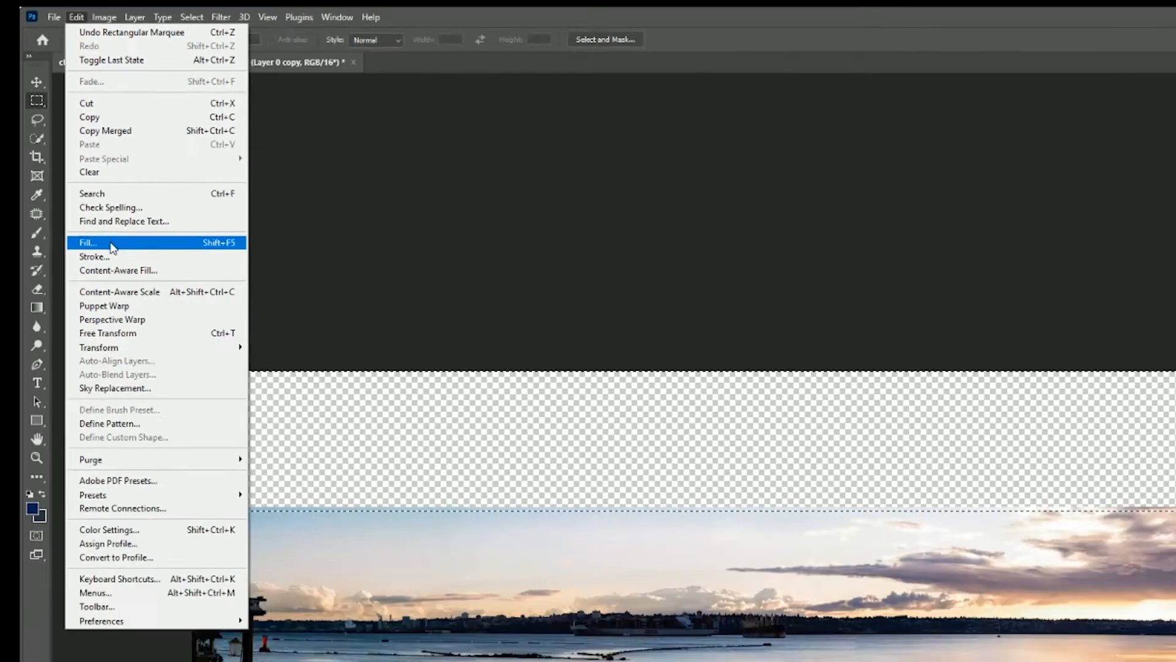
click(195, 389)
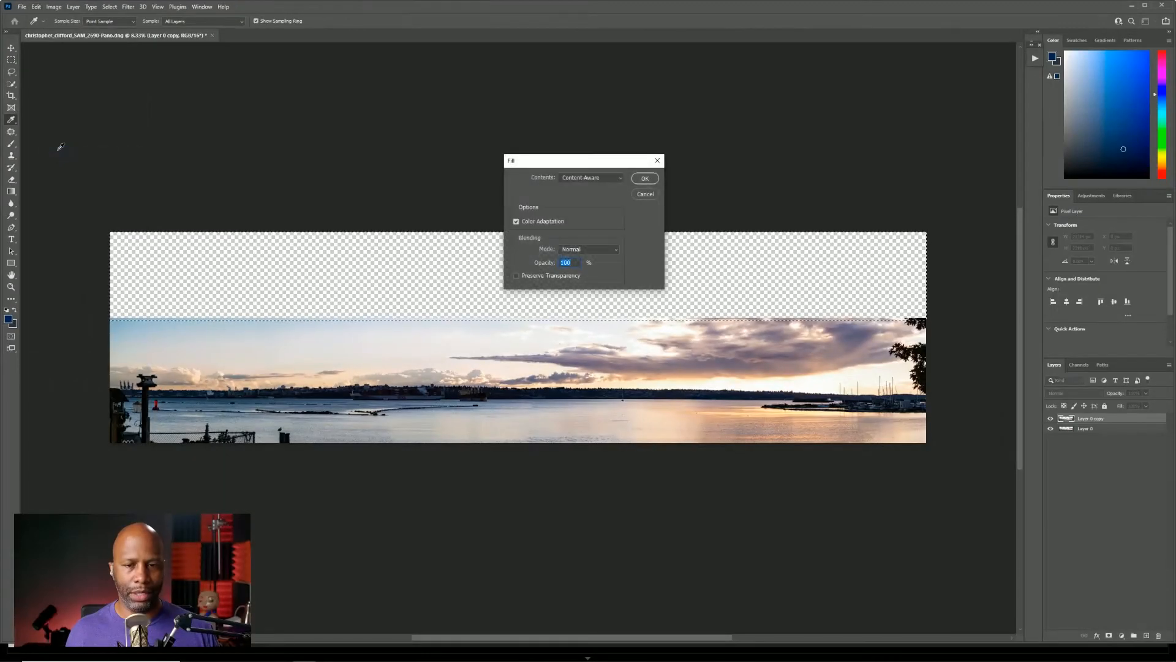
drag(569, 165, 550, 194)
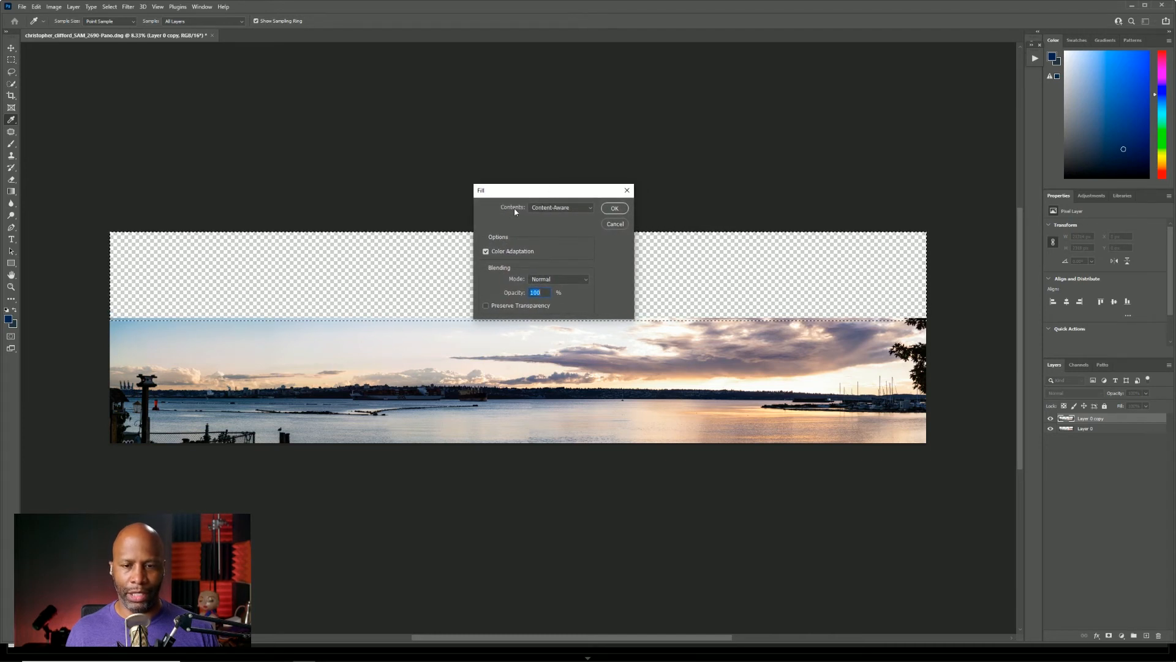
click(564, 208)
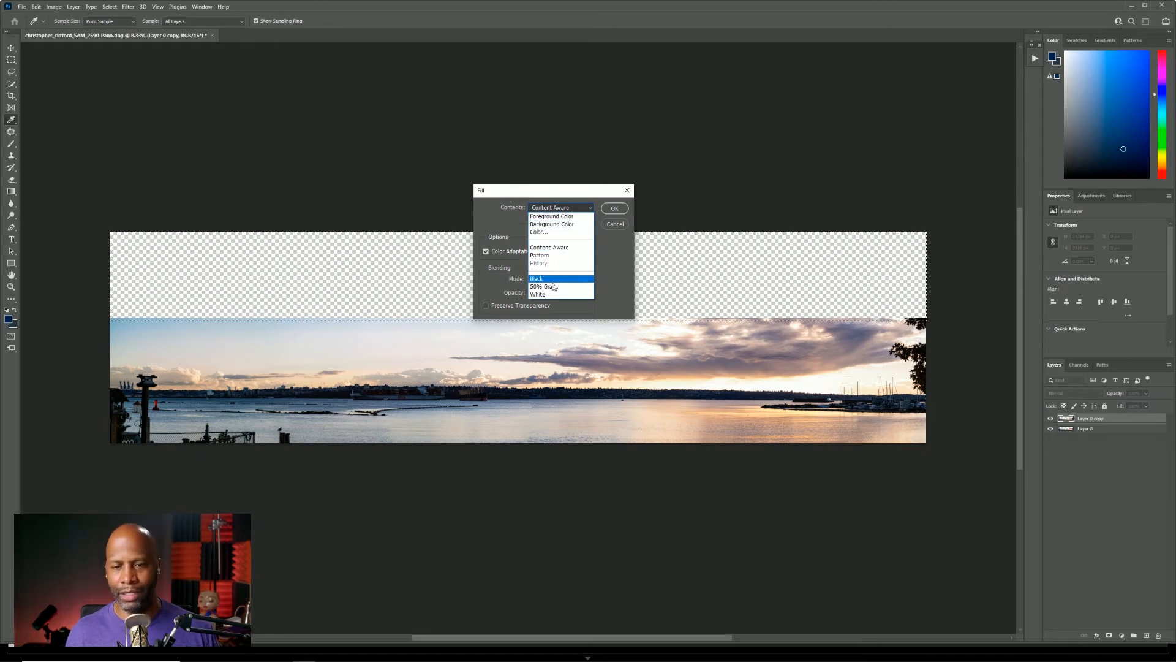
click(561, 248)
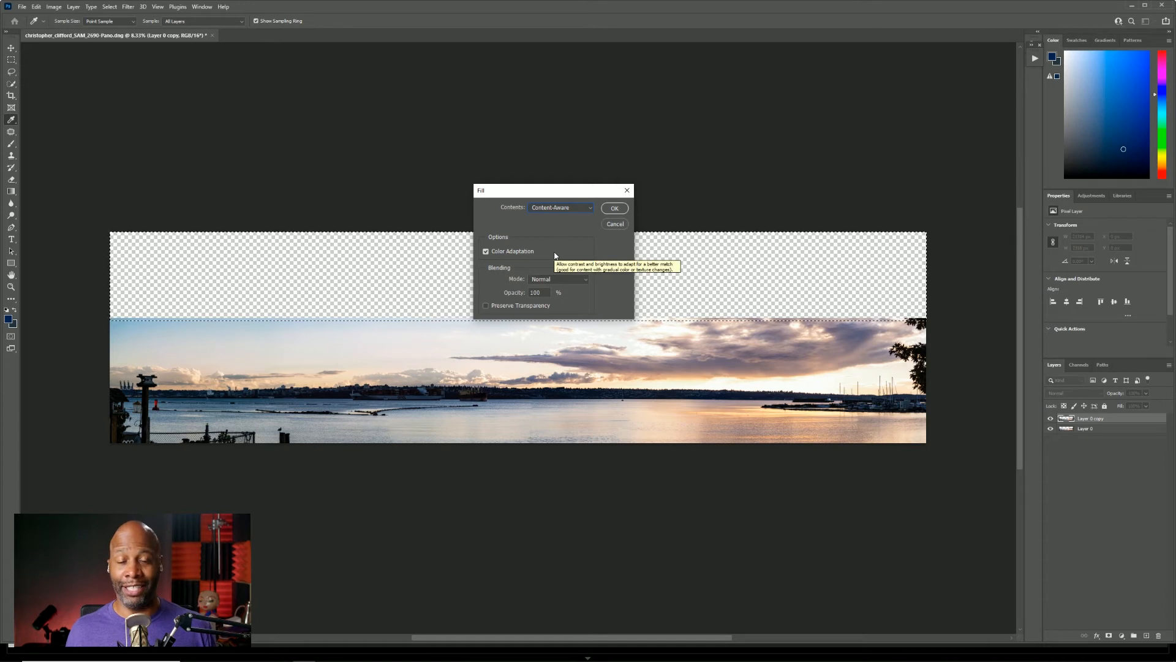
click(615, 209)
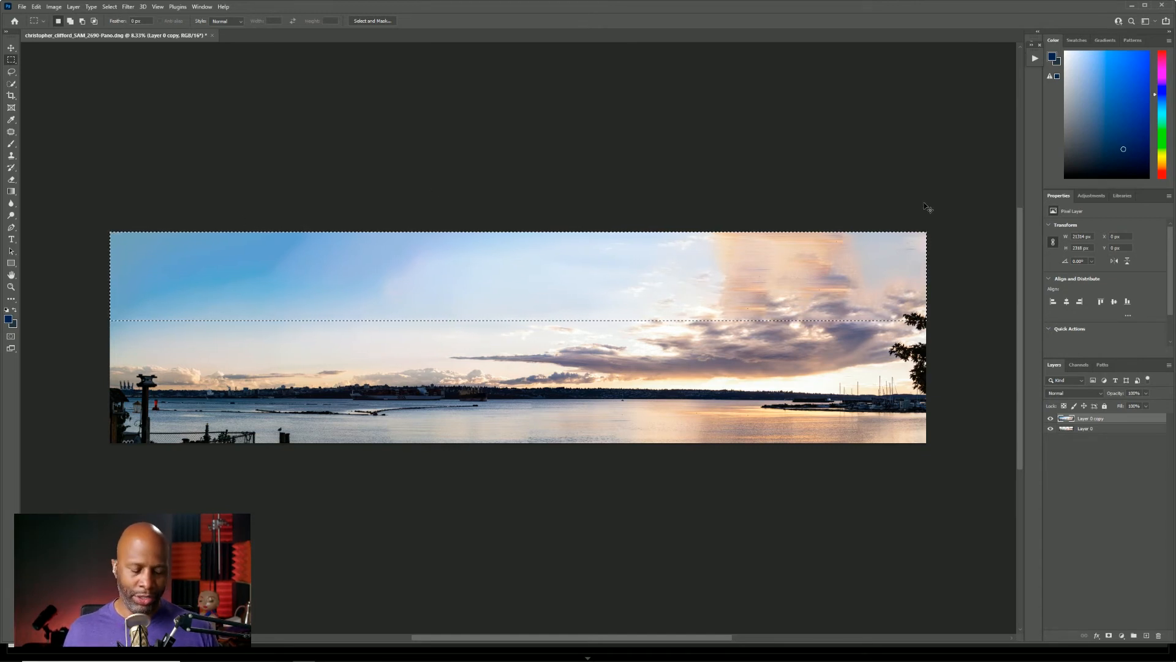
key(Delete)
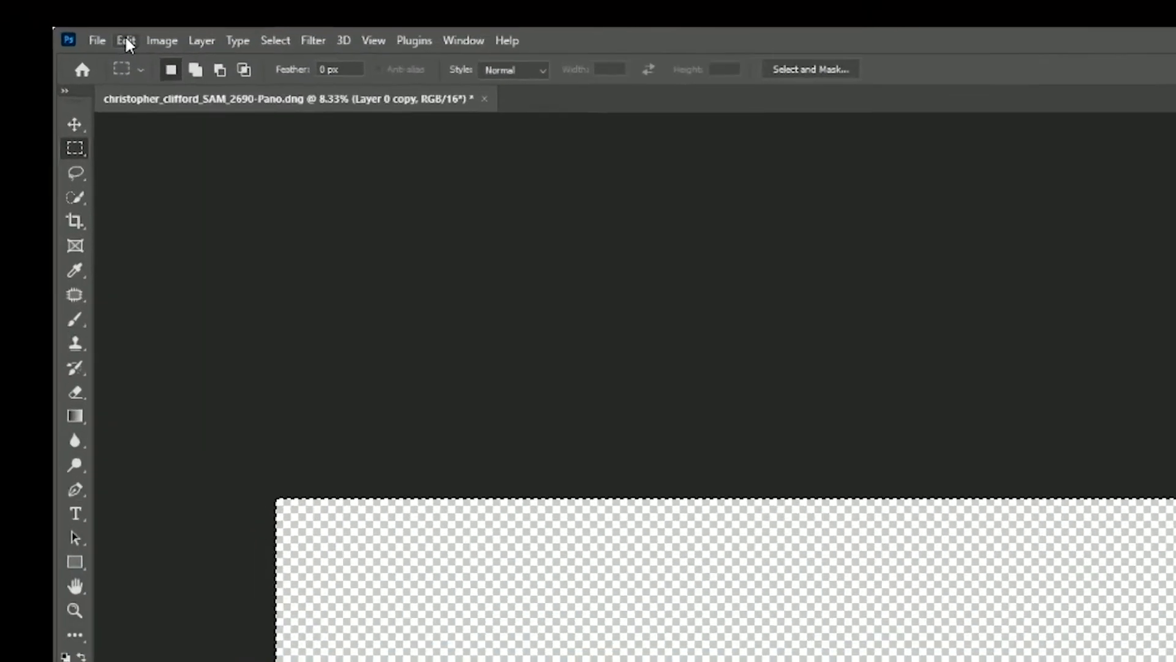
Open the Content-Aware Fill workspace for the selected empty strip.
click(36, 6)
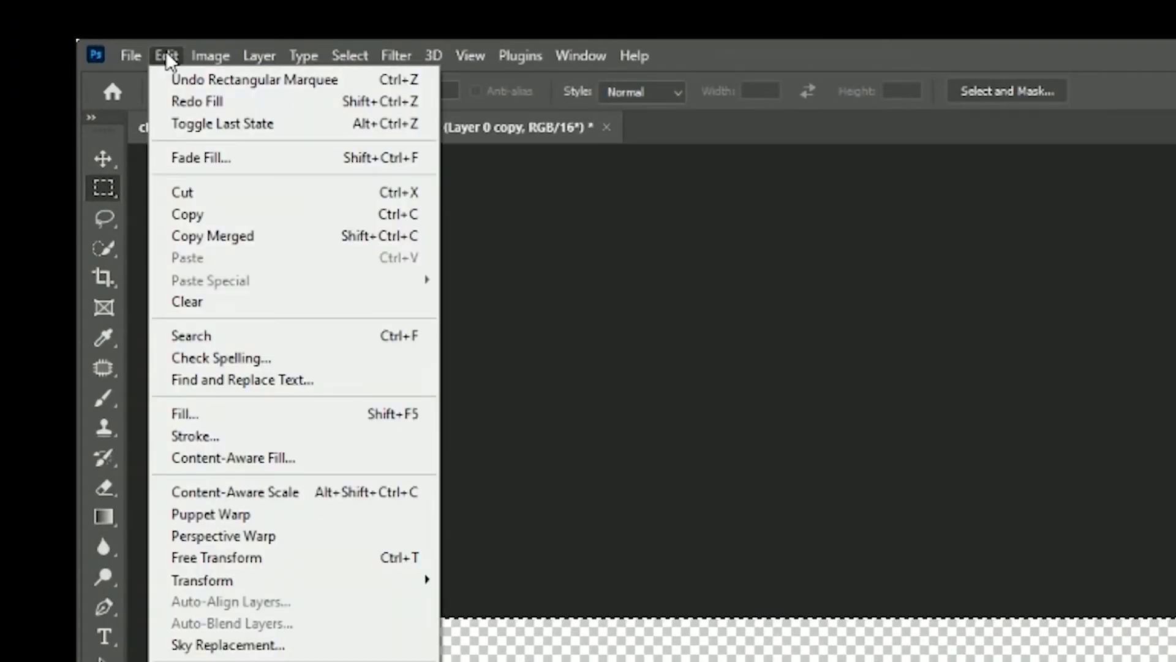
click(296, 458)
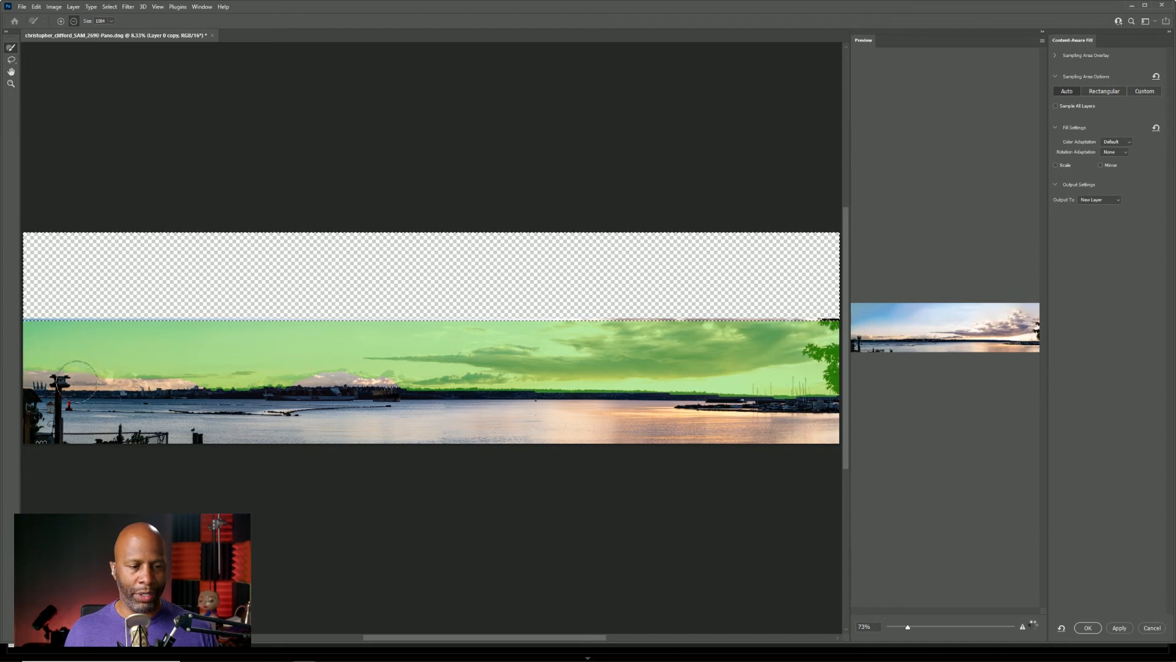
Try to add the tall post near the pier to the fill's sampling area, and undo that brush stroke.
key(ctrl)
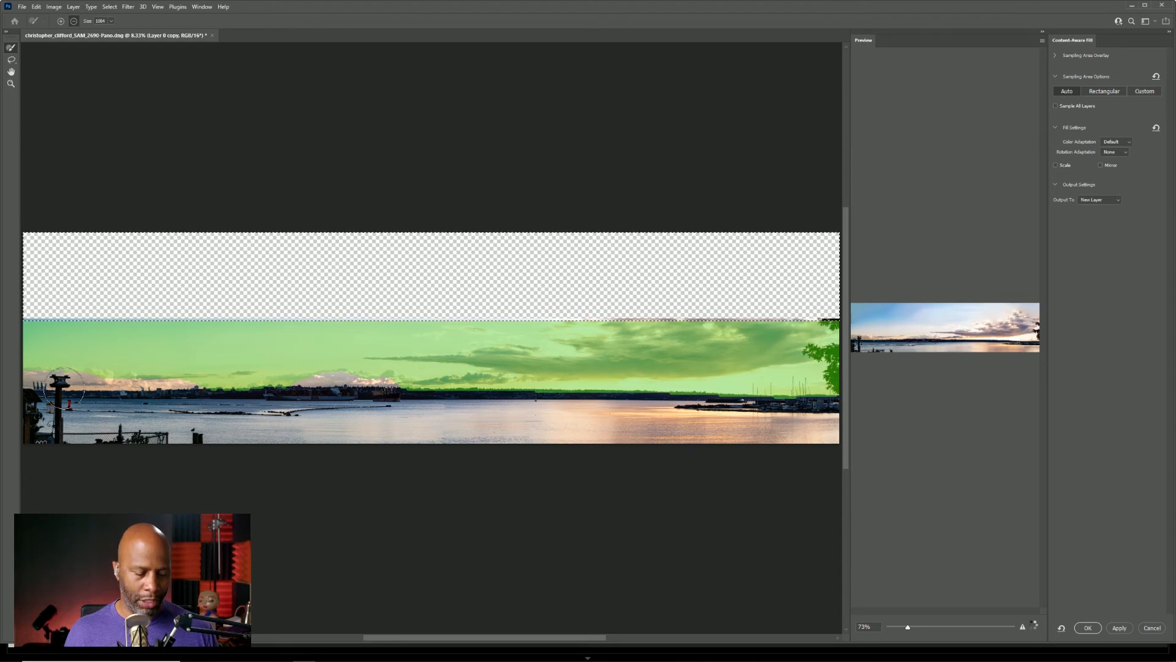
key(super)
key(super)
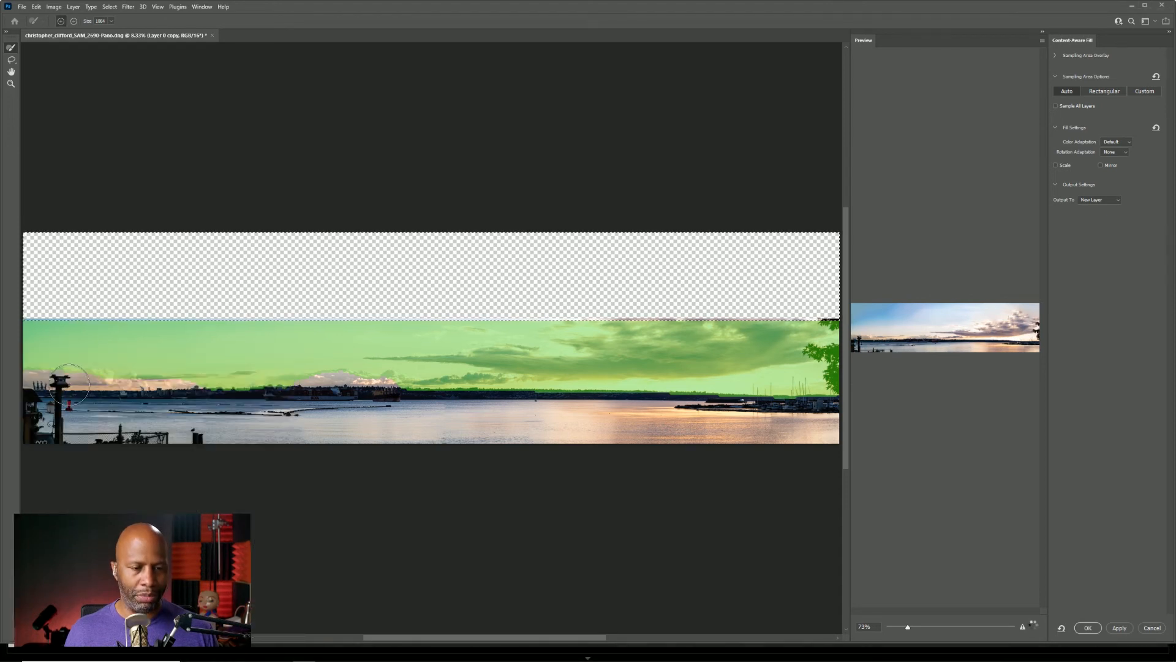
mouse_move(61, 385)
mouse_down()
mouse_move(92, 342)
mouse_move(76, 381)
mouse_up()
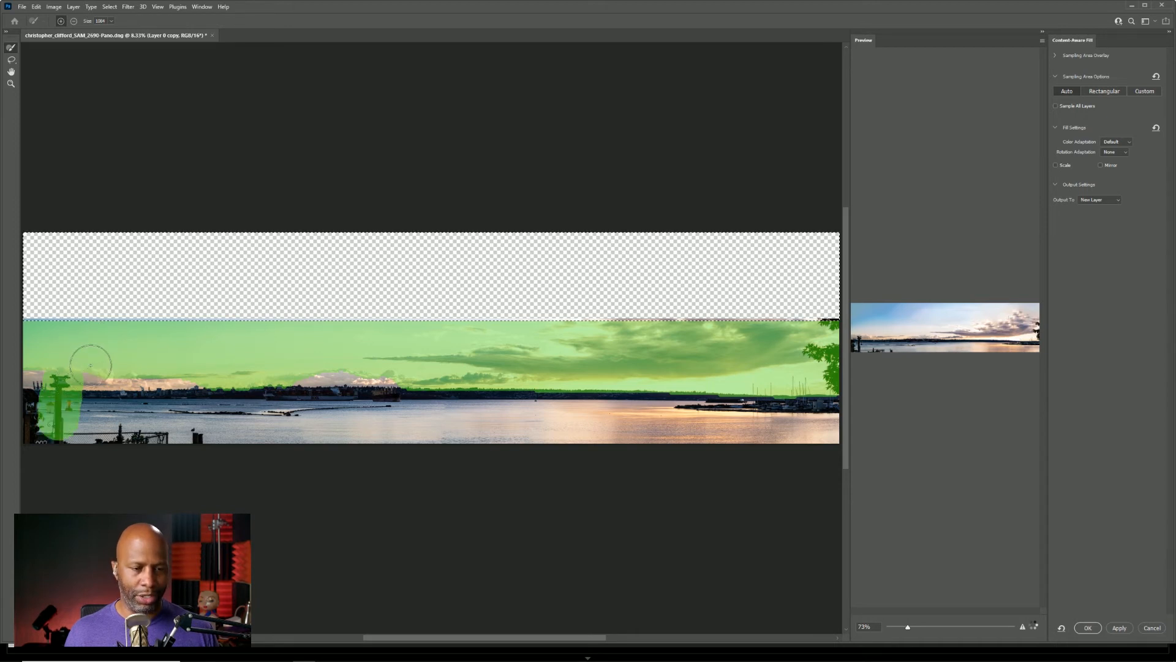
key(ctrl+z)
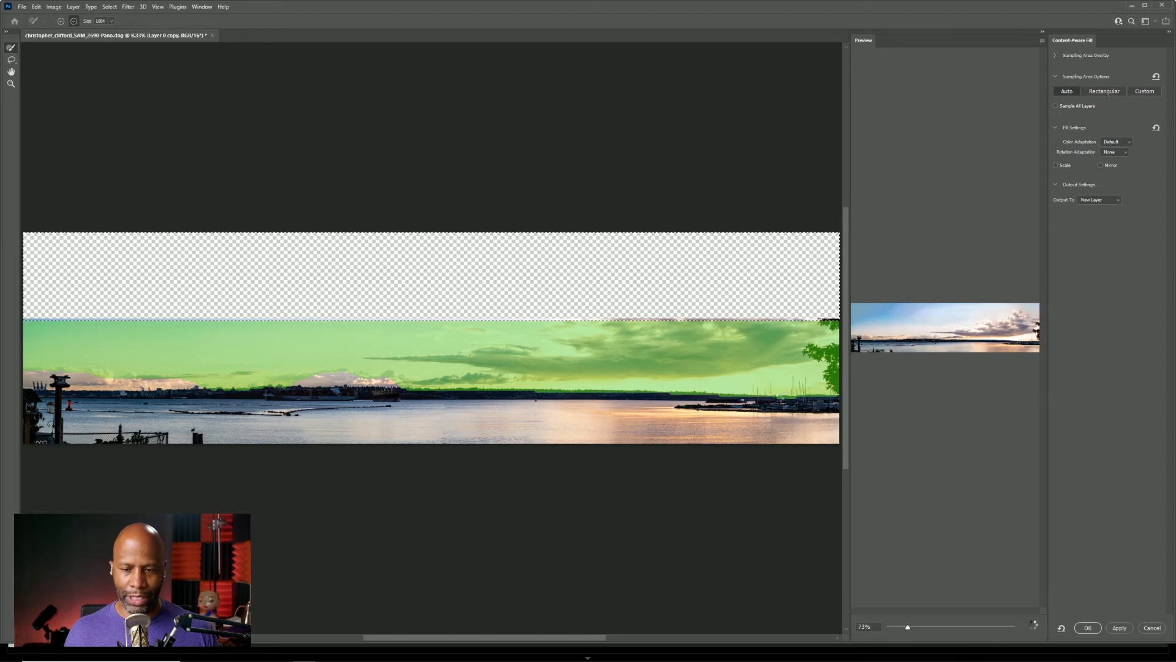
Remove the shoreline and horizon from the fill's sampling area and keep the output set to New Layer.
mouse_move(823, 403)
mouse_down()
mouse_move(690, 412)
mouse_move(218, 398)
mouse_up()
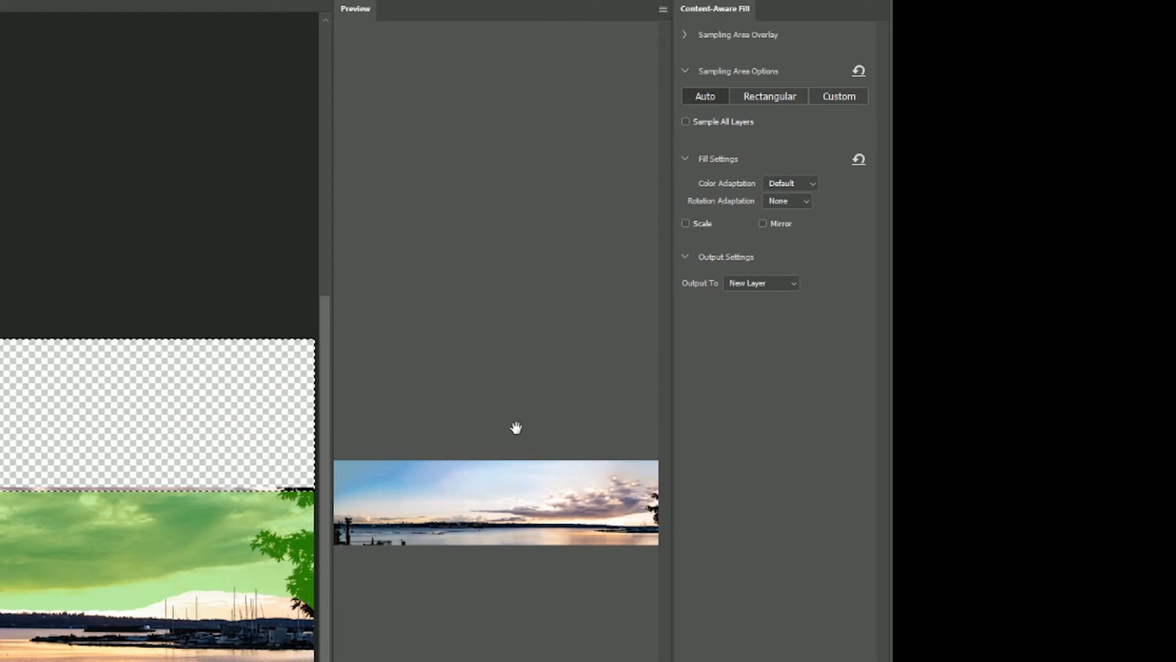
click(751, 283)
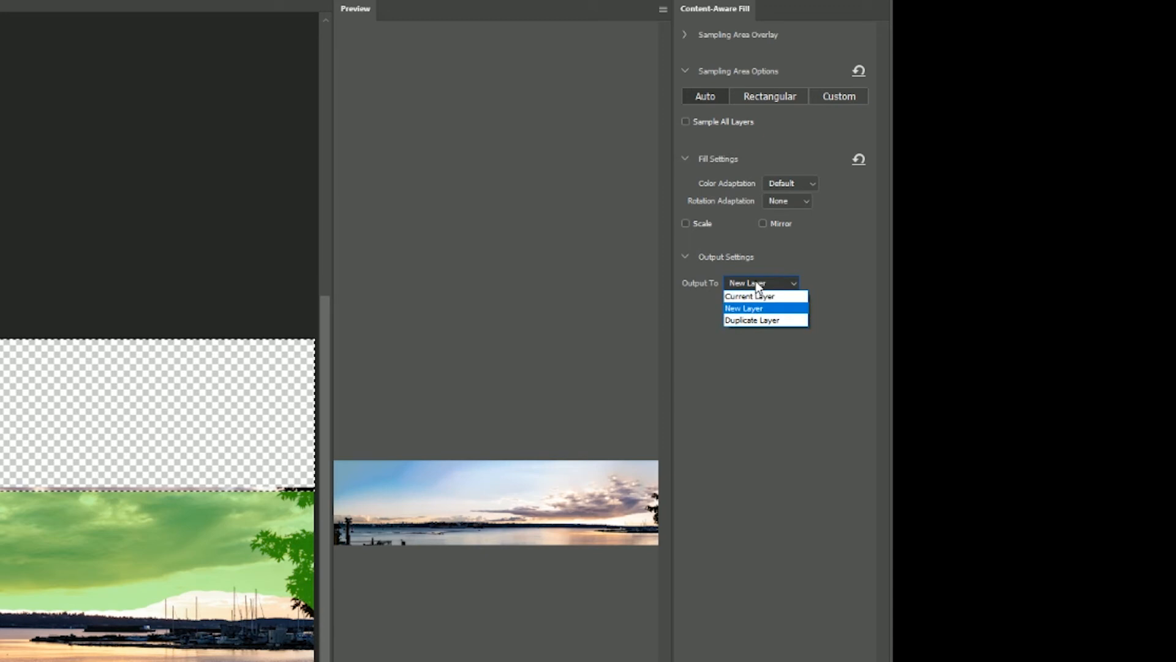
click(747, 287)
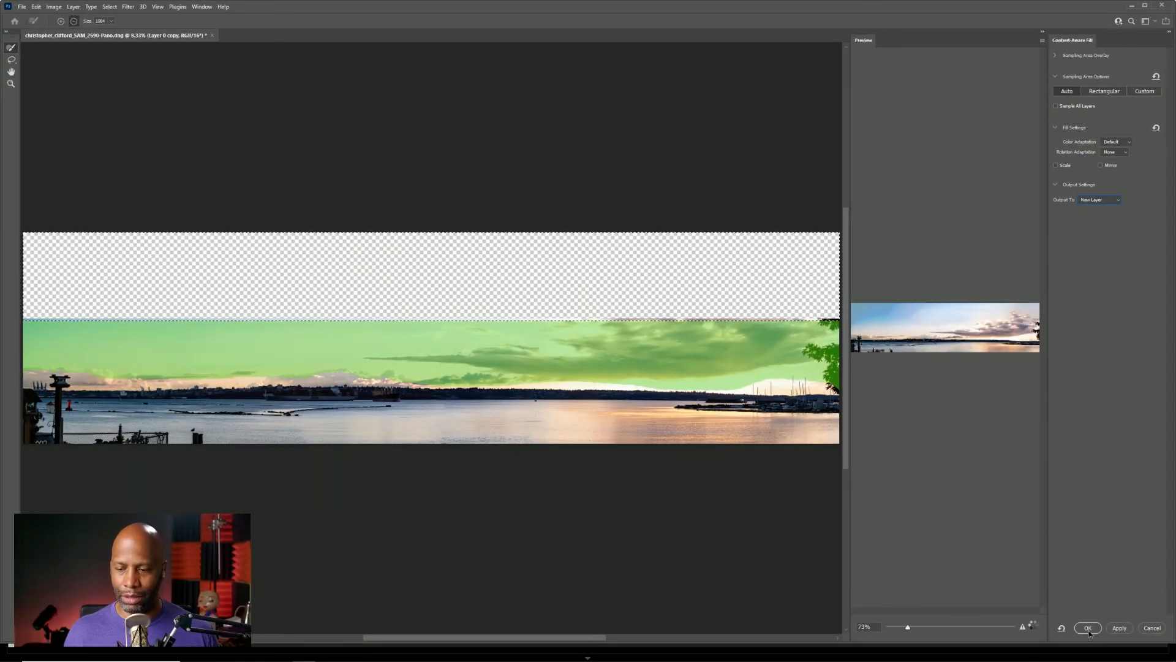
Apply the Content-Aware Fill to the empty strip above the panorama and clear the selection.
click(1088, 628)
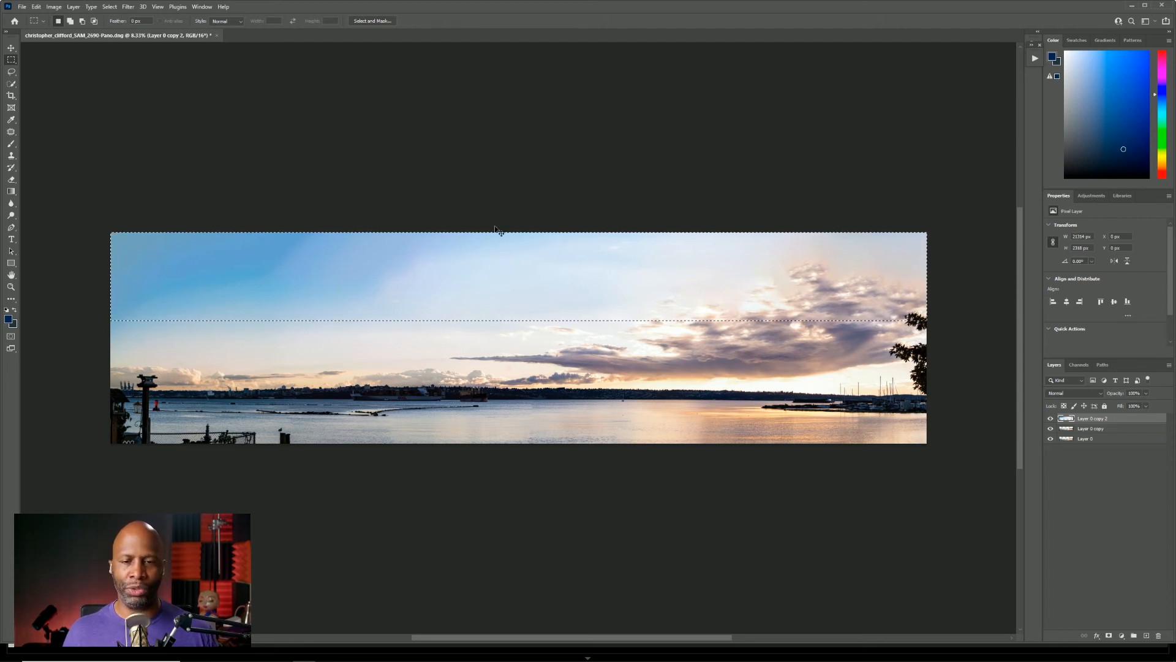
key(ctrl+d)
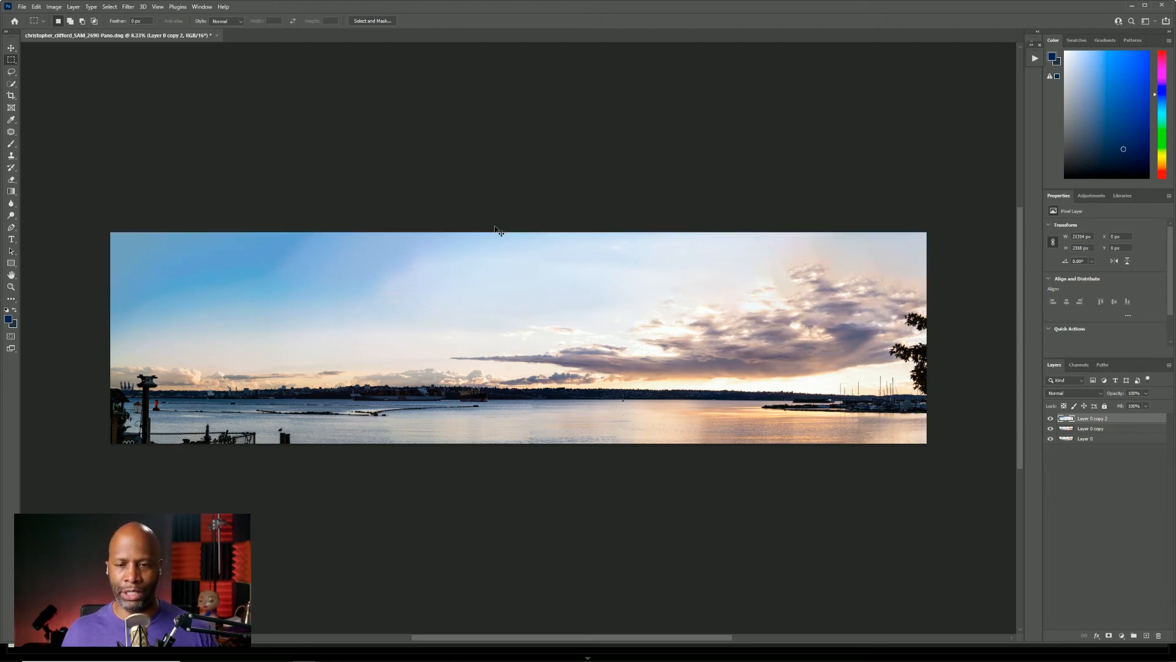
Use the Clone Stamp to extend cloud texture into the smooth gap beside the tall cloud in the filled sky, undoing the last strokes.
scroll(894, 324, up, 12)
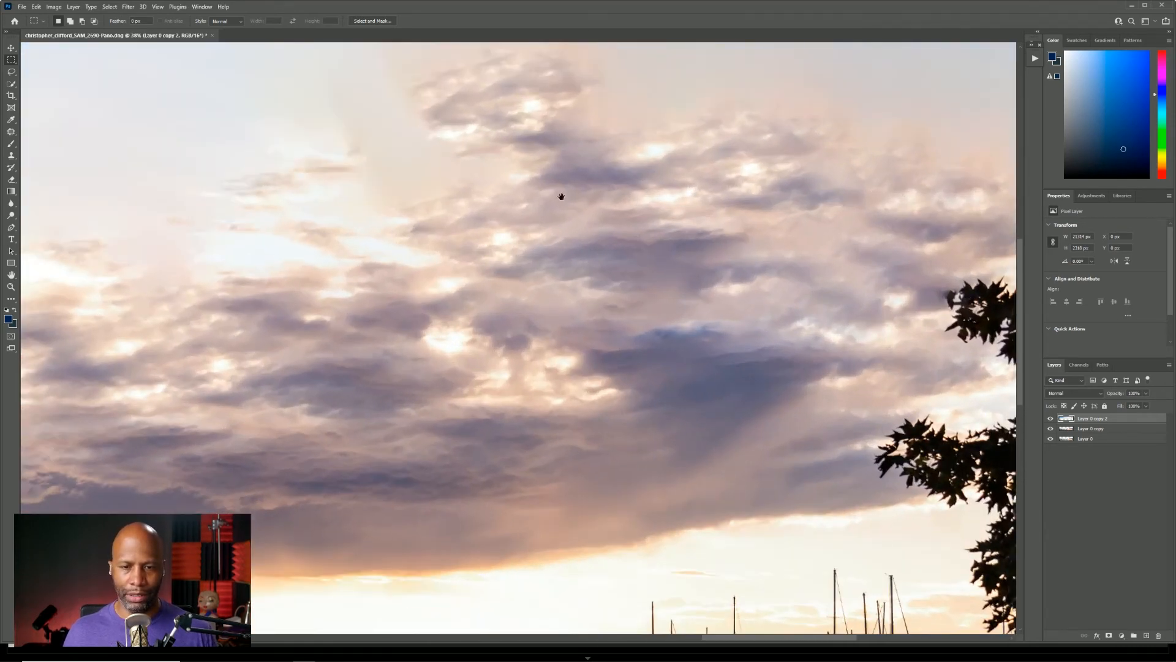
drag(561, 196, 852, 376)
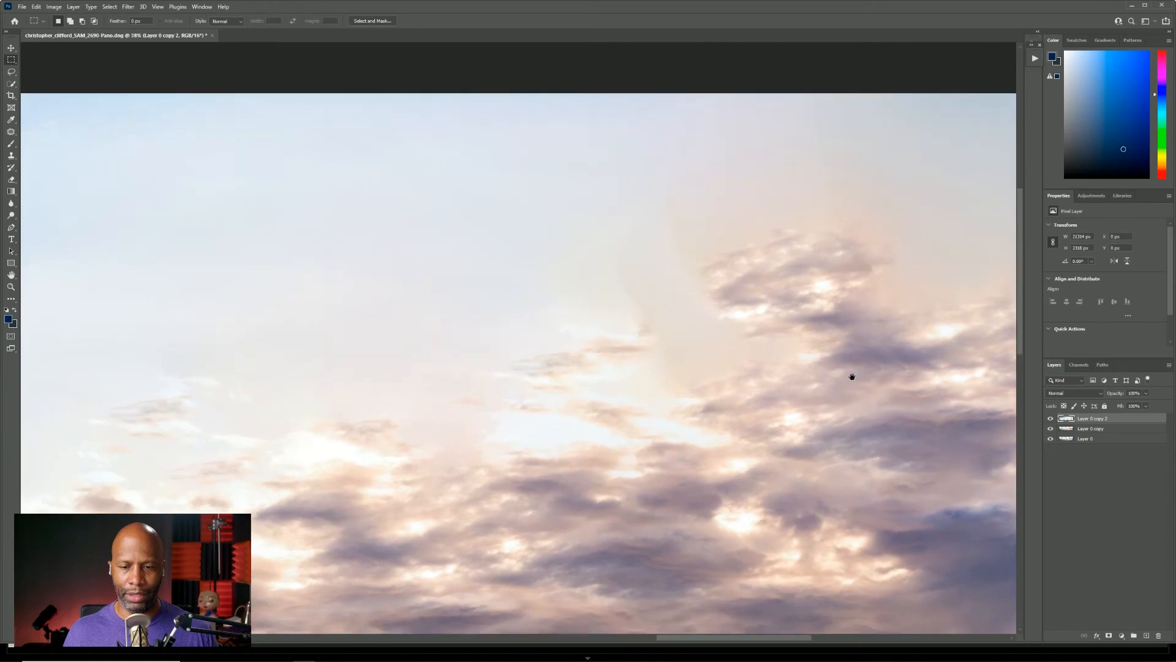
key(ctrl)
key(ctrl)
key(ctrl)
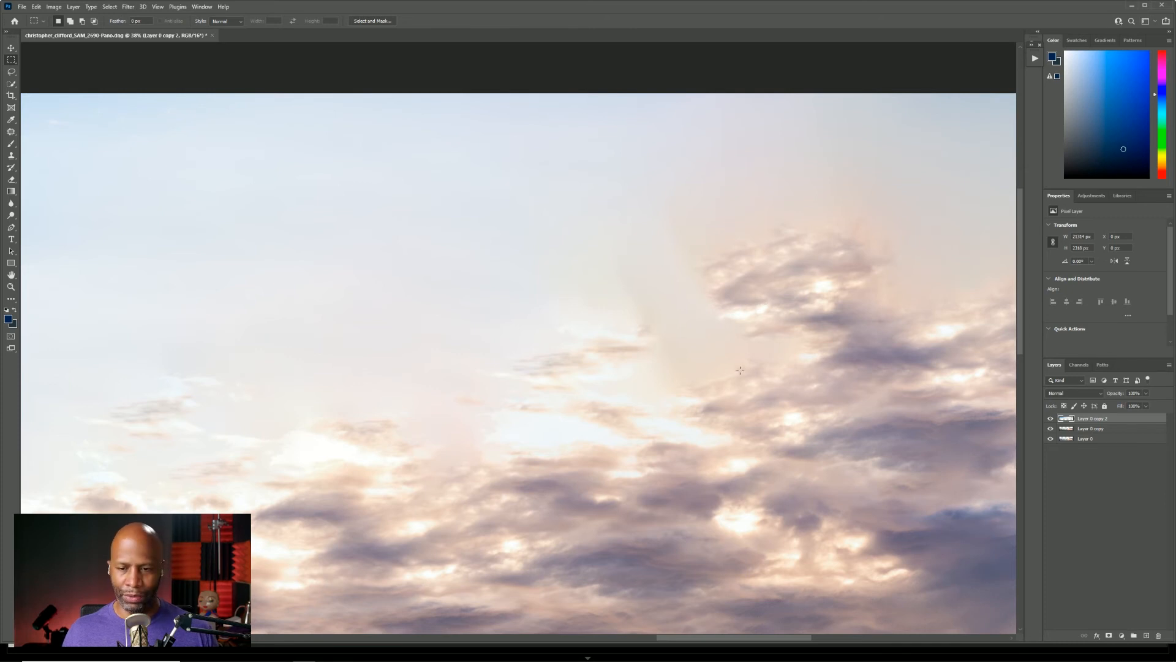
key(s)
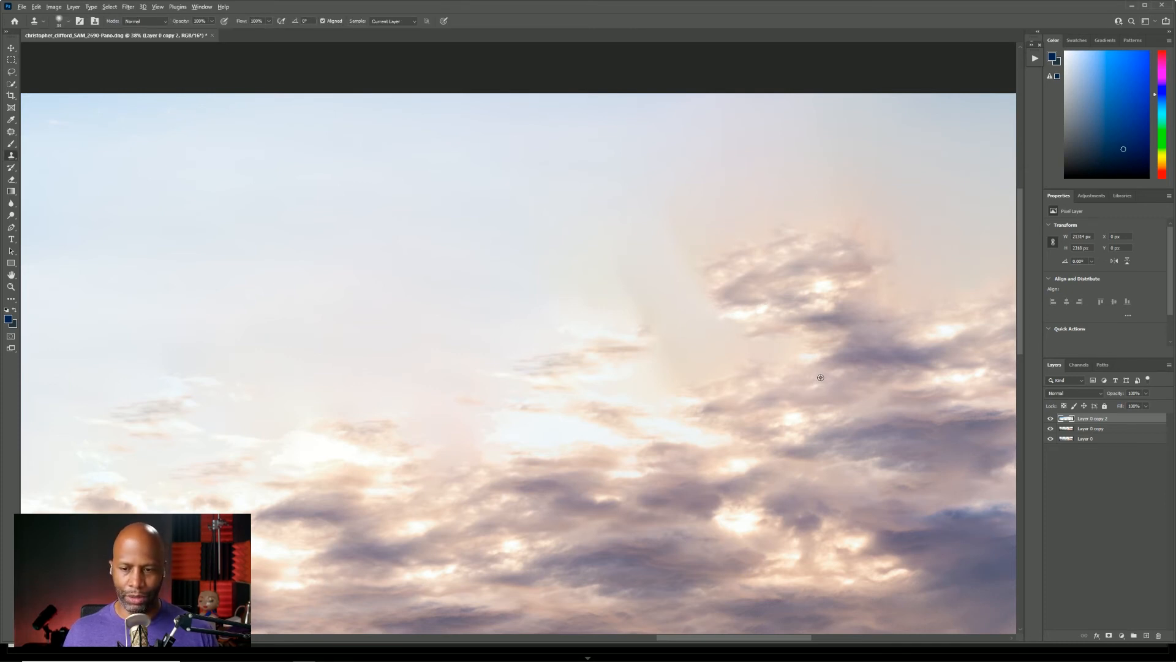
alt+click(813, 373)
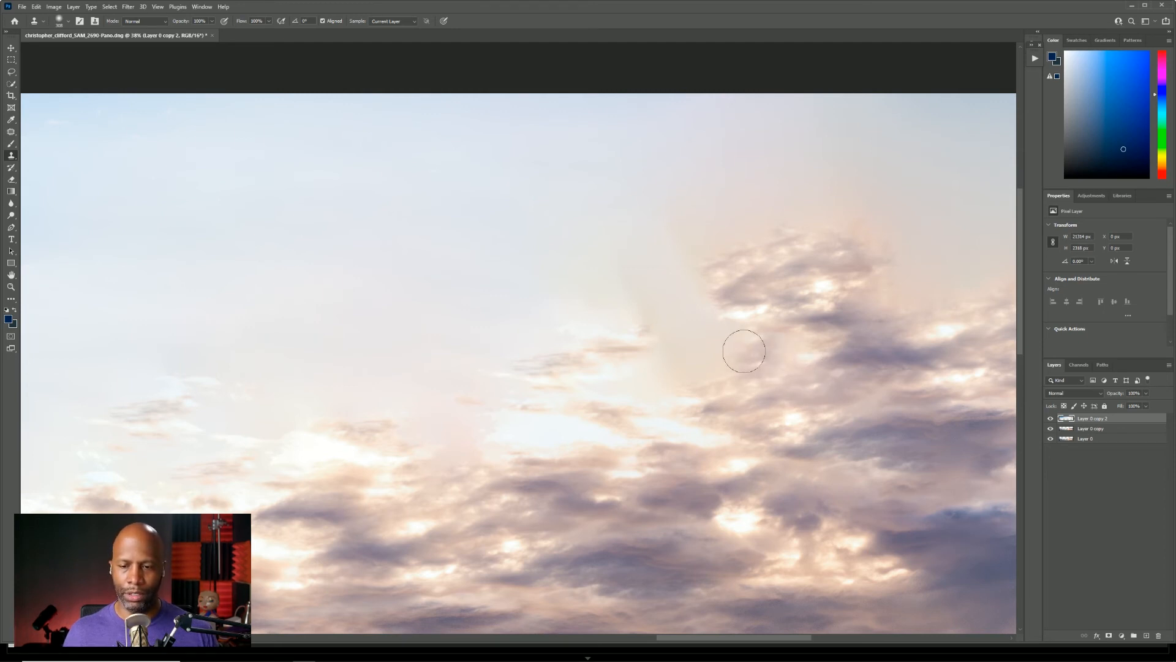
mouse_move(728, 336)
mouse_down()
mouse_move(690, 344)
mouse_move(733, 369)
mouse_move(663, 352)
mouse_move(660, 332)
mouse_move(709, 305)
mouse_move(699, 290)
mouse_move(638, 295)
mouse_move(671, 272)
mouse_up()
mouse_move(718, 280)
mouse_down()
mouse_move(696, 312)
mouse_move(657, 297)
mouse_move(732, 307)
mouse_up()
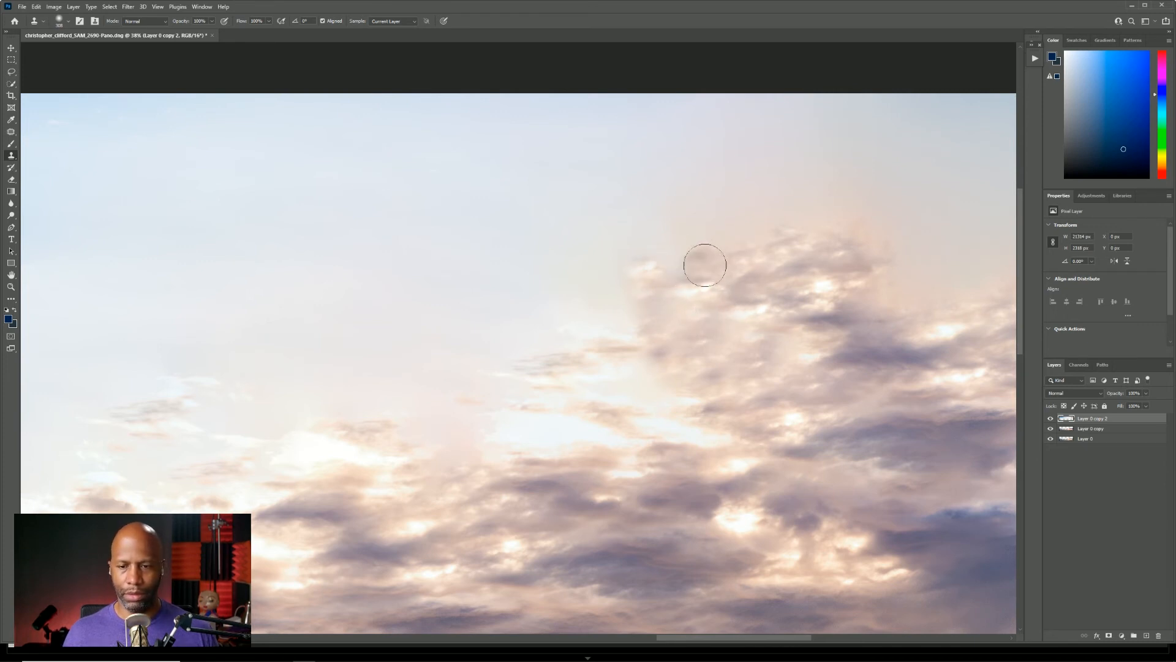
key(ctrl+z)
key(ctrl+z)
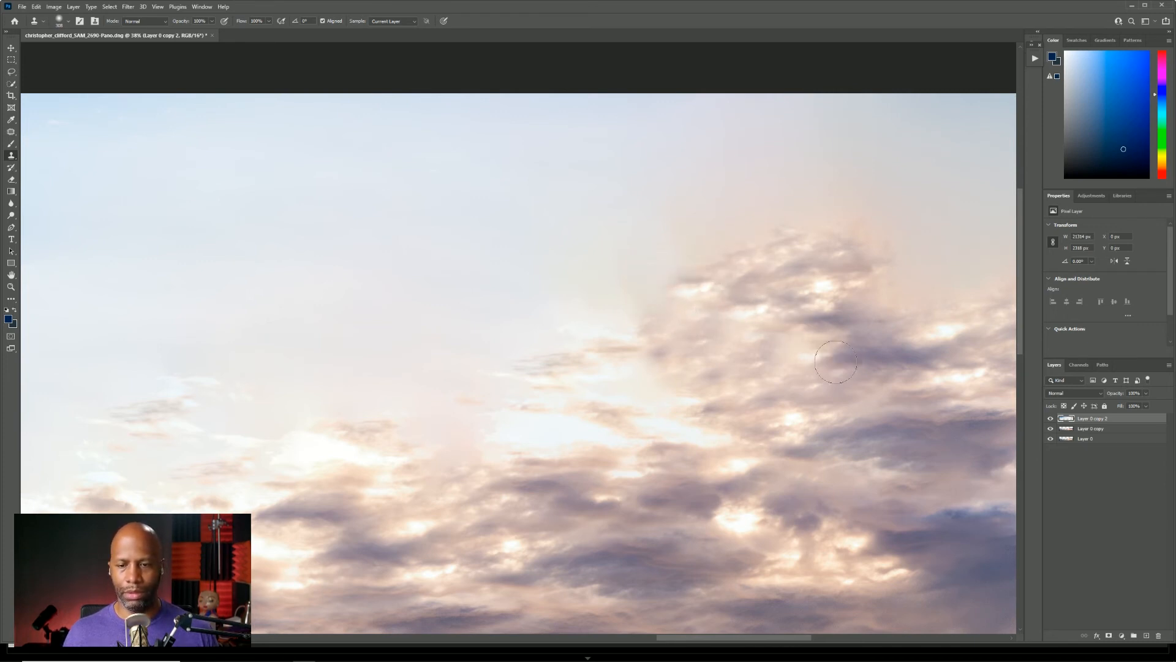
key(ctrl+z)
Clone clear sky over the harsh tonal transitions around the tall cloud's left edge, using a larger brush for the final blending.
scroll(465, 283, down, 3)
scroll(529, 306, up, 1)
scroll(529, 306, up, 1)
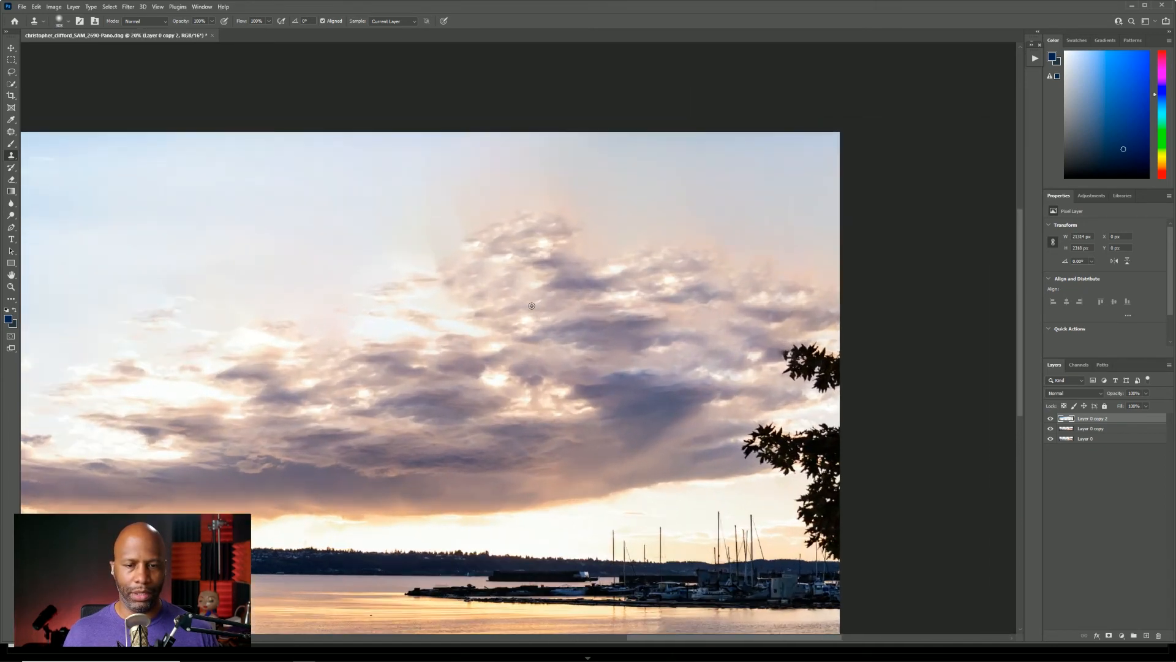
drag(393, 224, 537, 239)
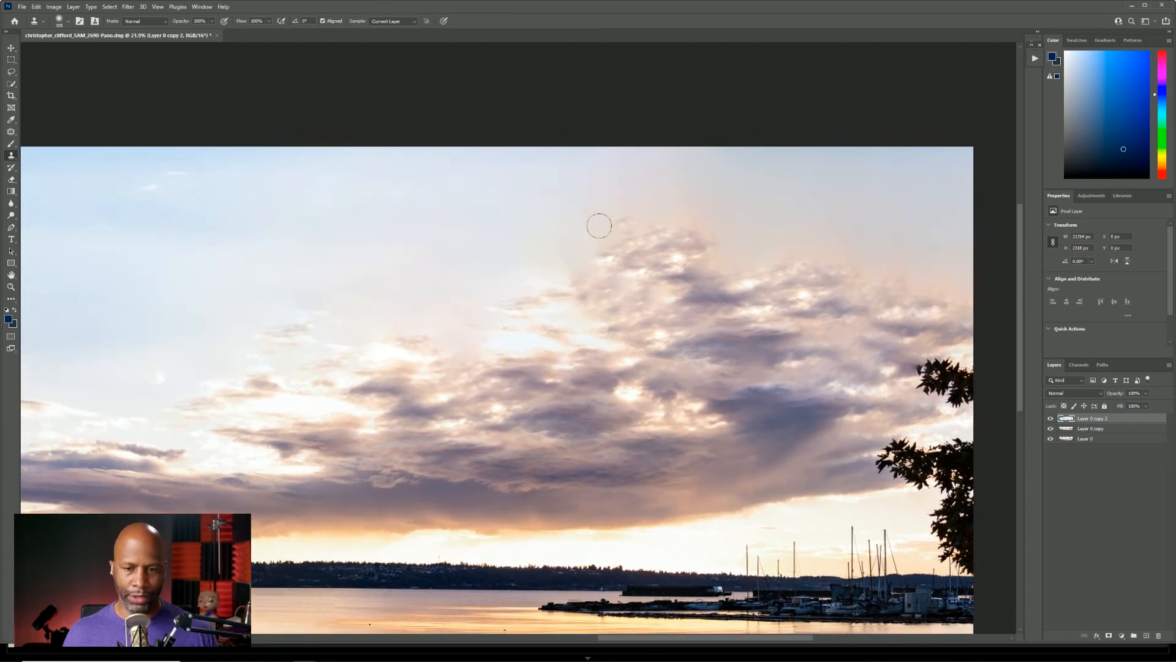
alt+click(507, 244)
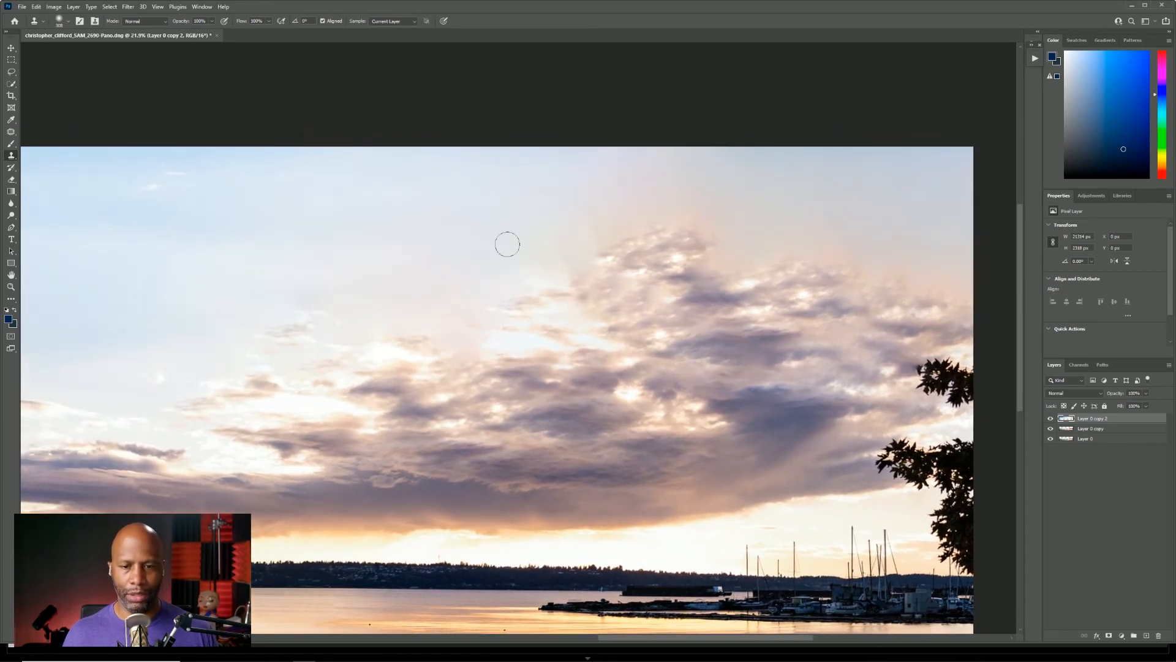
mouse_move(504, 232)
mouse_down()
mouse_move(545, 219)
mouse_move(531, 221)
mouse_move(533, 145)
mouse_move(549, 153)
mouse_move(523, 231)
mouse_move(544, 233)
mouse_move(559, 208)
mouse_move(554, 234)
mouse_move(583, 189)
mouse_move(623, 174)
mouse_move(546, 239)
mouse_move(601, 179)
mouse_move(704, 166)
mouse_move(737, 185)
mouse_move(656, 176)
mouse_move(780, 194)
mouse_move(706, 174)
mouse_move(539, 196)
mouse_move(557, 220)
mouse_move(488, 241)
mouse_move(401, 244)
mouse_move(693, 178)
mouse_move(461, 195)
mouse_move(517, 271)
mouse_up()
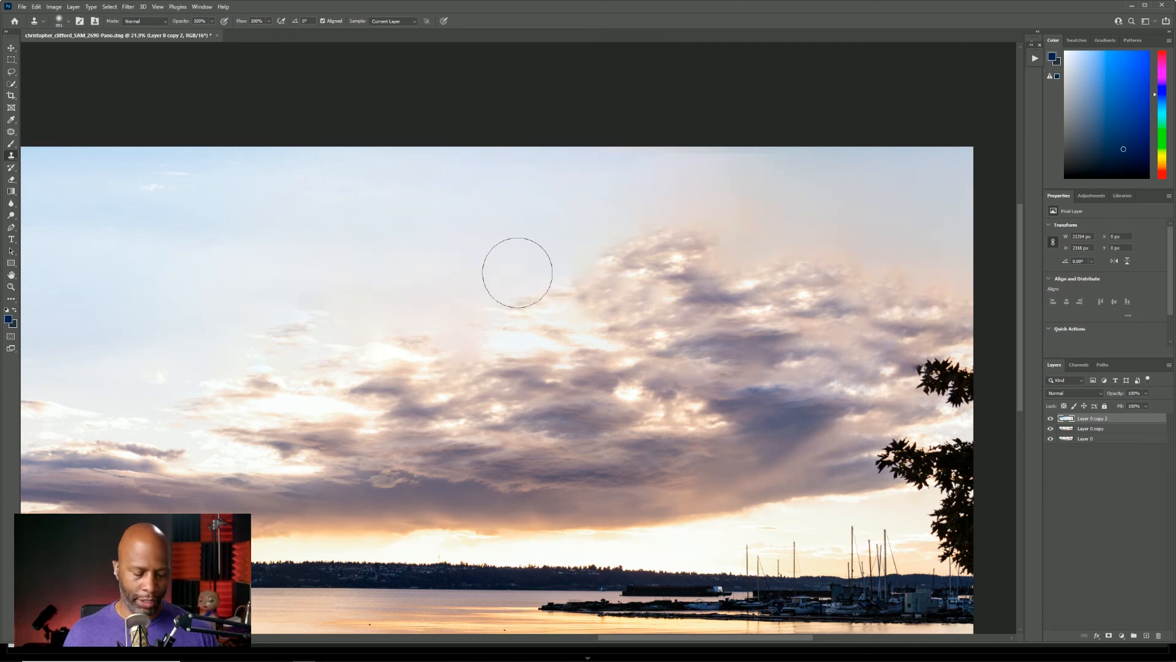
scroll(527, 265, down, 4)
scroll(551, 264, down, 1)
scroll(551, 265, up, 2)
mouse_move(446, 270)
mouse_down()
mouse_move(717, 257)
mouse_move(703, 245)
mouse_up()
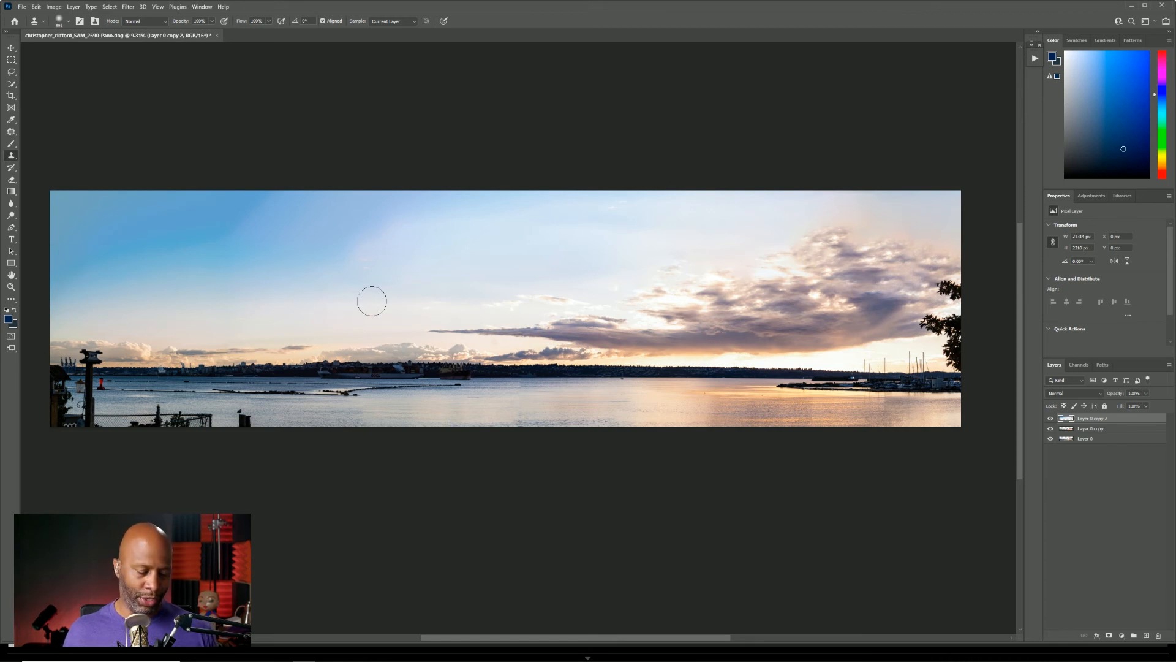
Save the extended panorama and switch to Lightroom Classic to compare the original DNG with the edited TIFF.
key(ctrl+s)
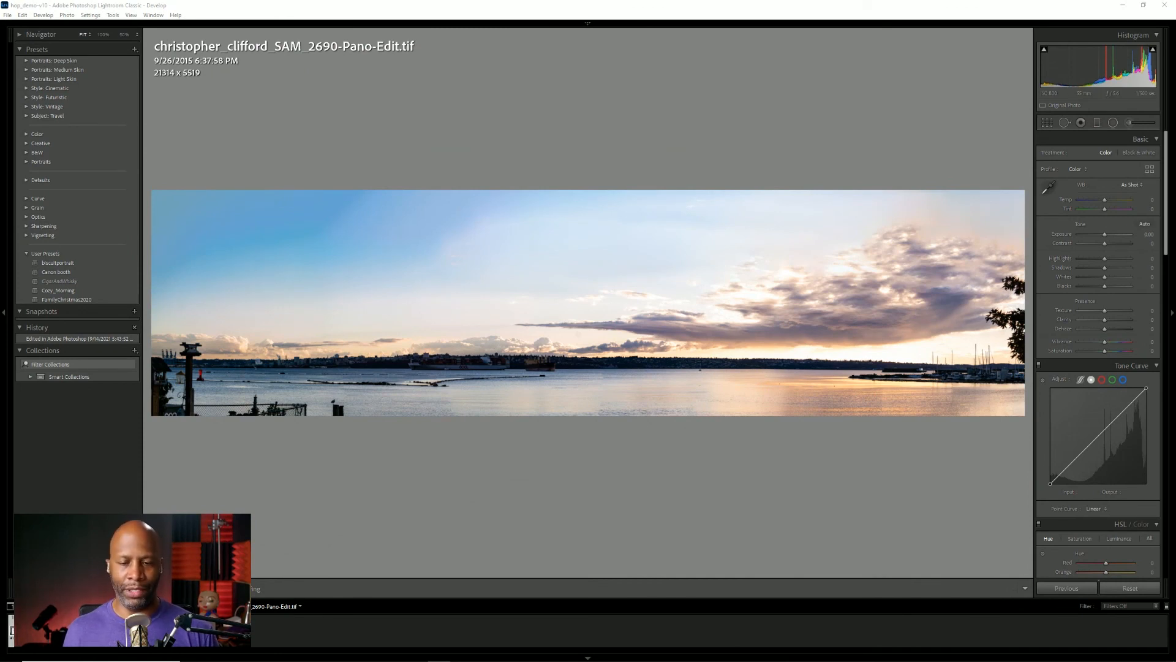
click(58, 648)
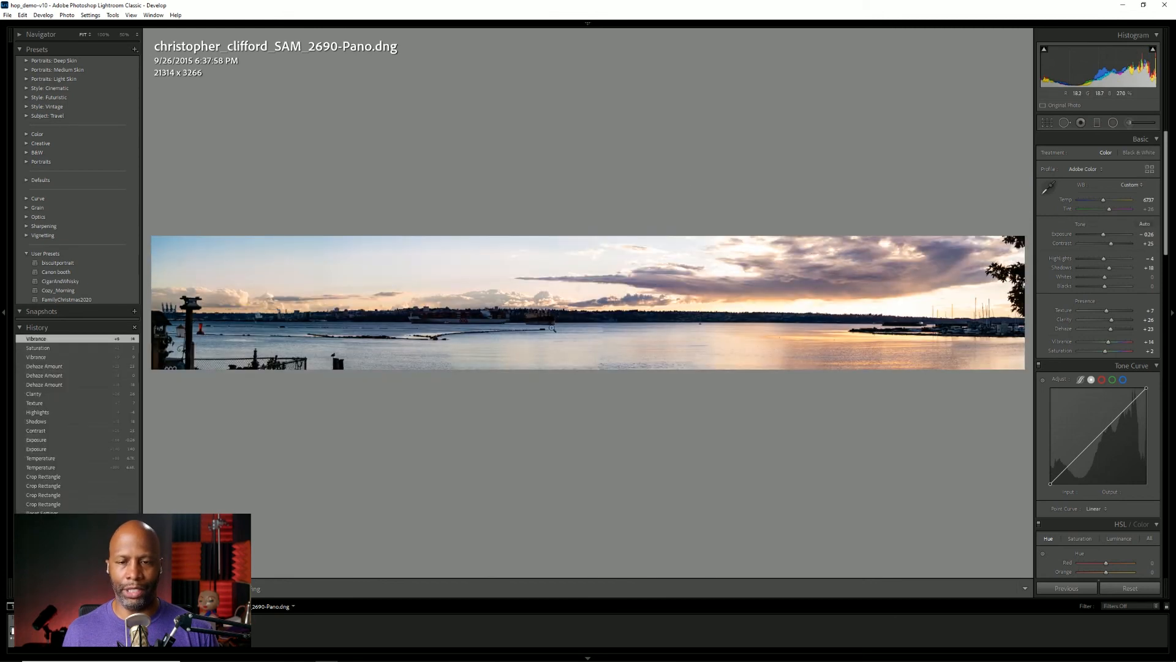
click(30, 647)
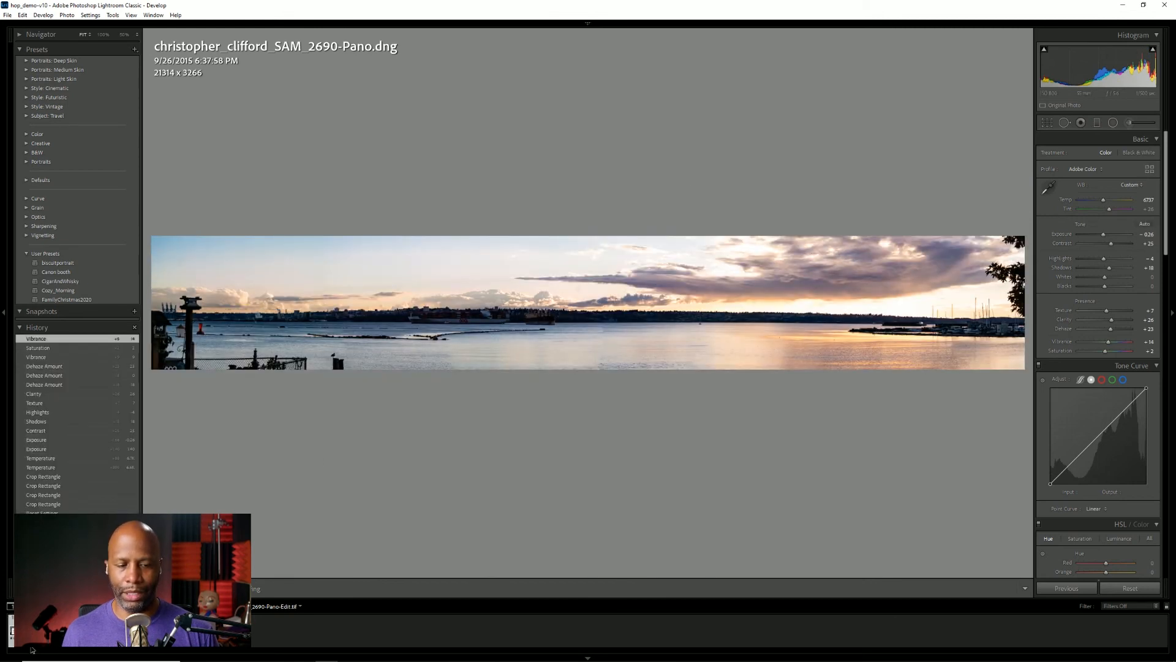